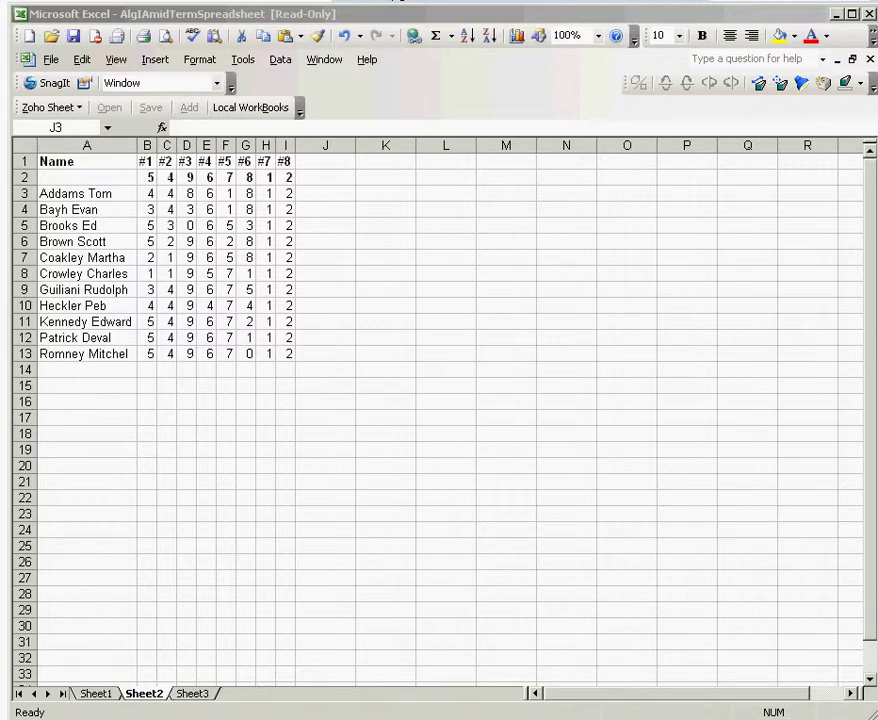
# - Examine the score columns for questions #2 to #5 and the points row 2
pyautogui.click(166, 146)
pyautogui.click(186, 146)
pyautogui.moveTo(197, 146); pyautogui.dragTo(197, 150)
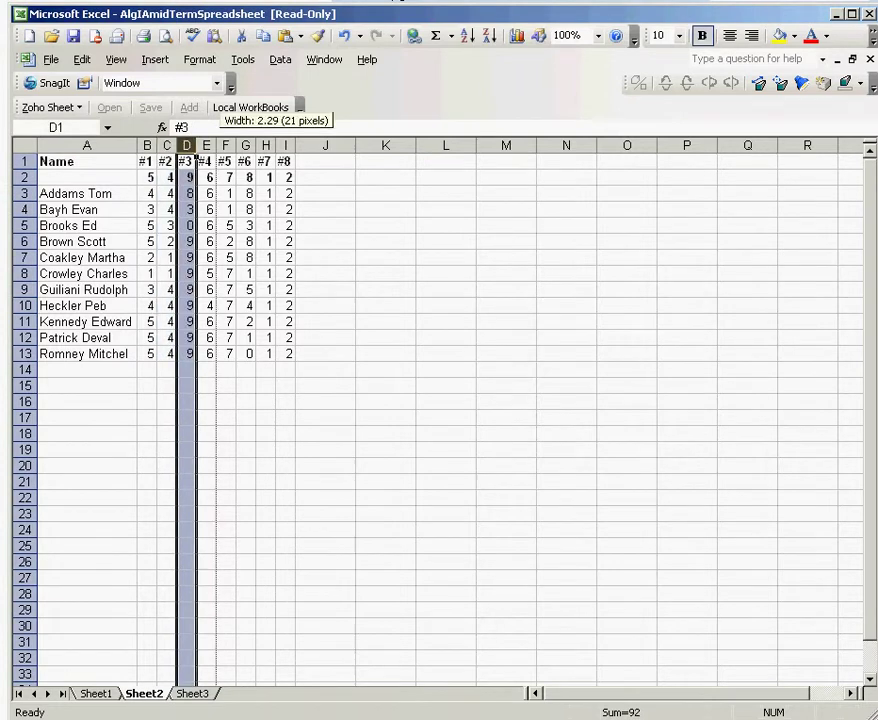
pyautogui.click(206, 146)
pyautogui.click(226, 146)
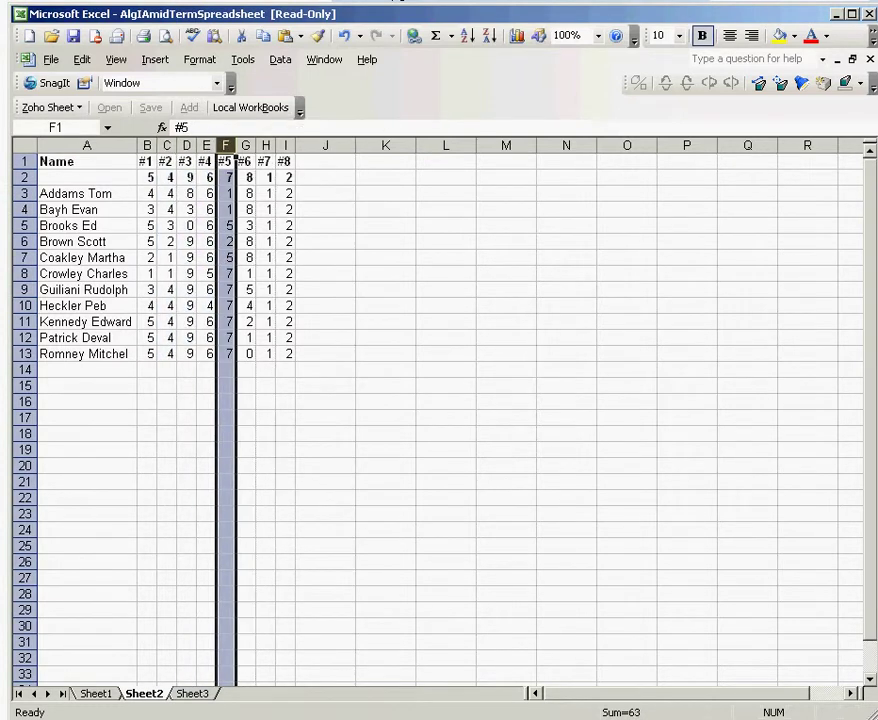
pyautogui.click(24, 177)
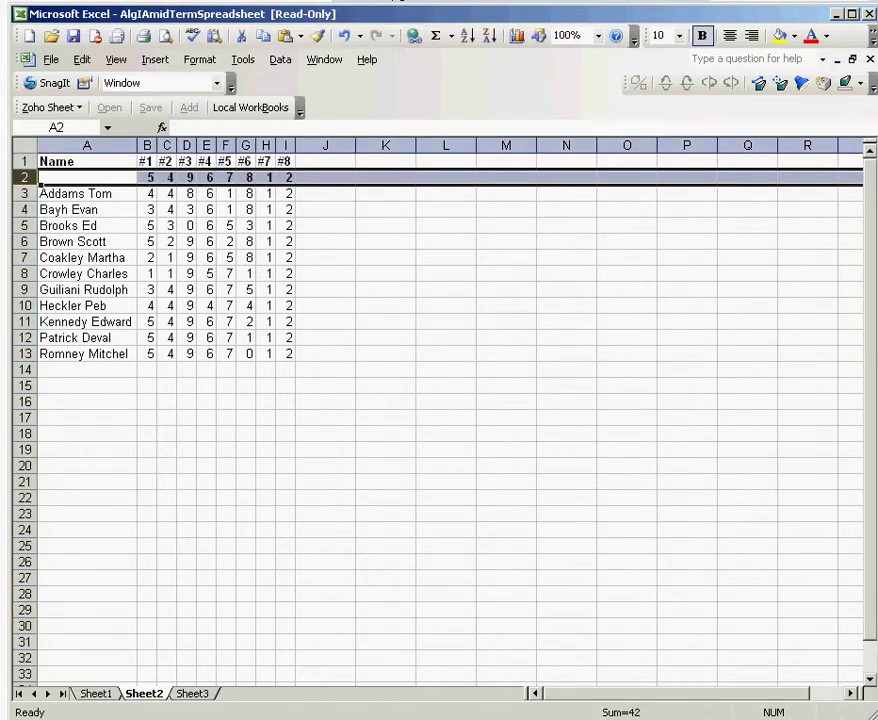
# - Enter the column heading "Total" in cell J1, beside the #8 heading
pyautogui.click(325, 161)
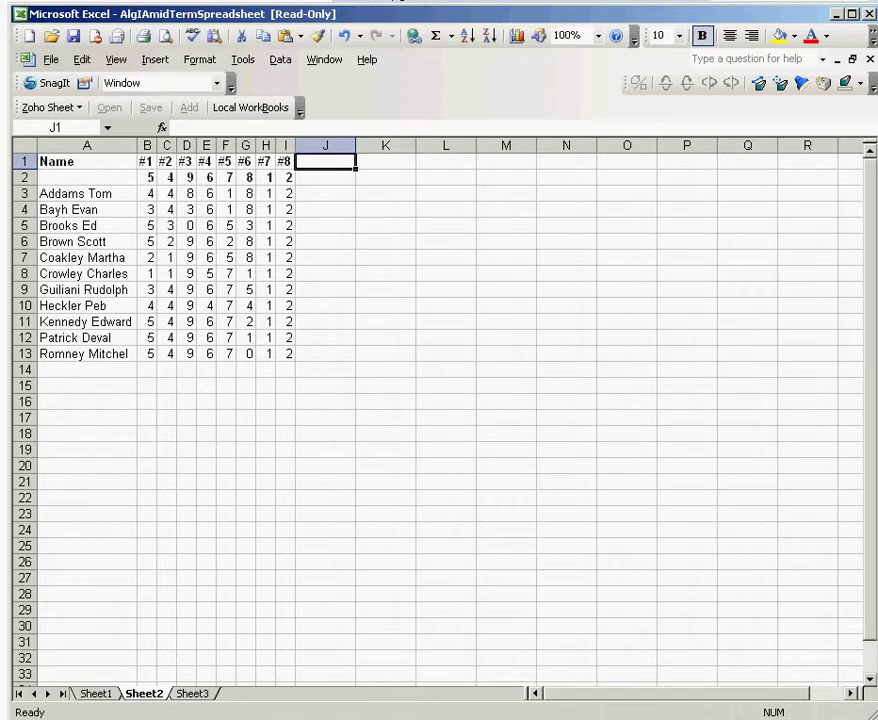
pyautogui.write('Tol')
pyautogui.press('BackSpace')
pyautogui.write('a')
pyautogui.press('BackSpace')
pyautogui.write('tal')
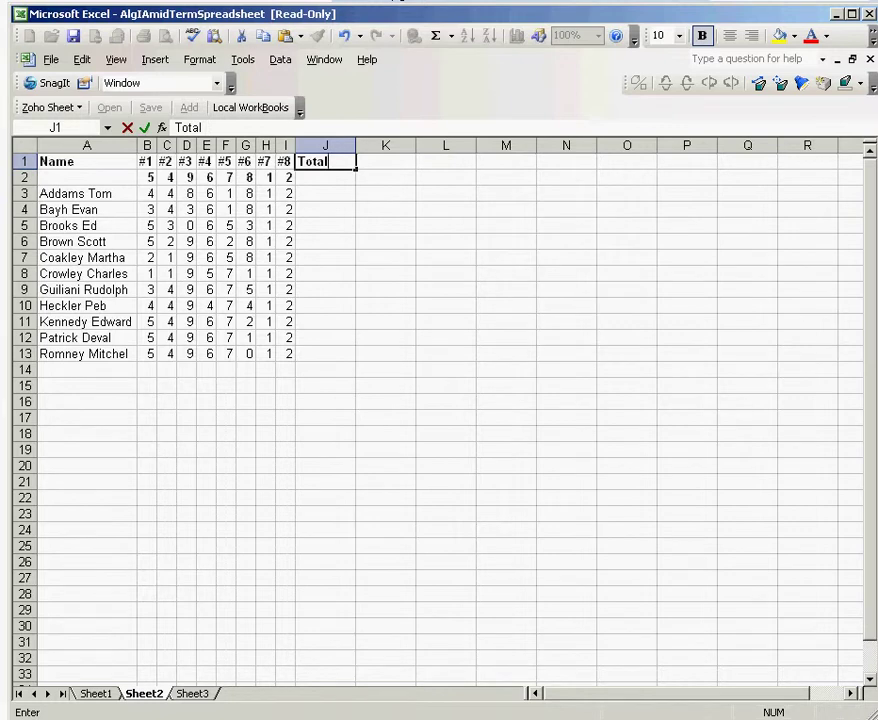
pyautogui.press('Return')
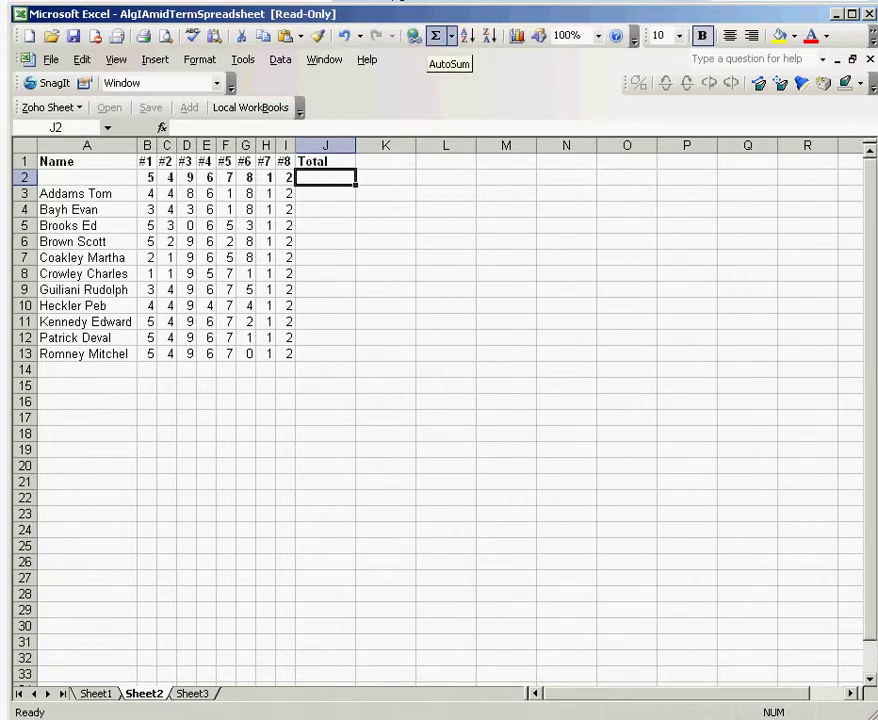
# - Total the row 2 points in cell J2 with an AutoSum over B2:I2
pyautogui.click(436, 36)
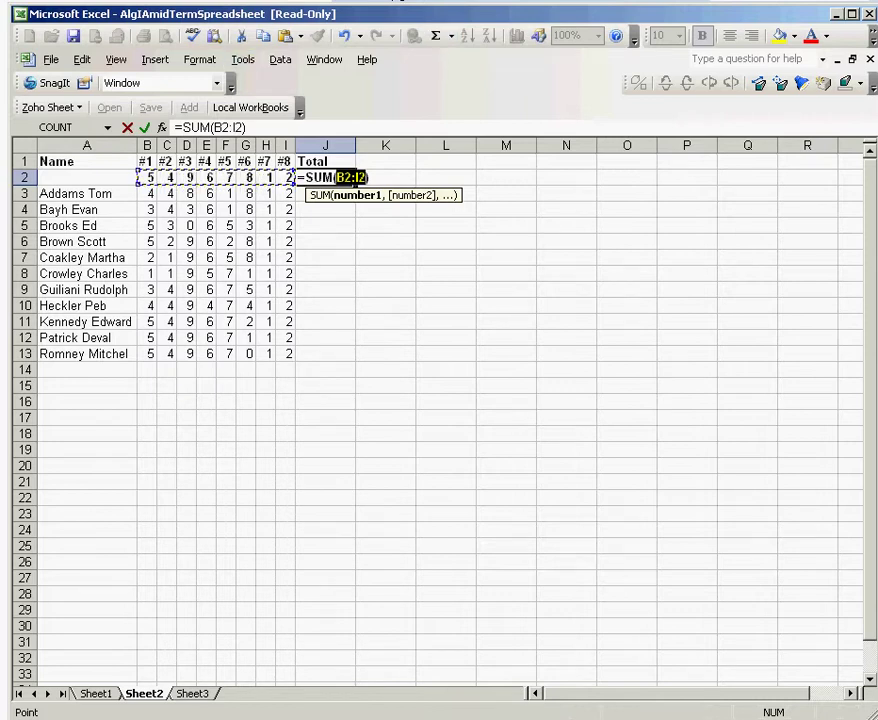
pyautogui.click(285, 177)
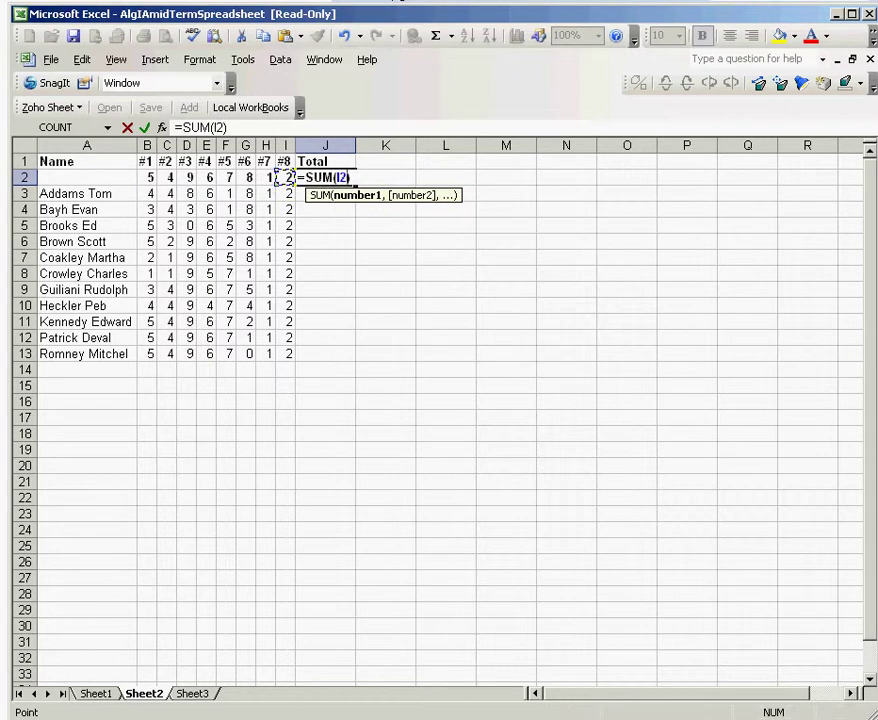
pyautogui.moveTo(285, 177); pyautogui.dragTo(145, 180)
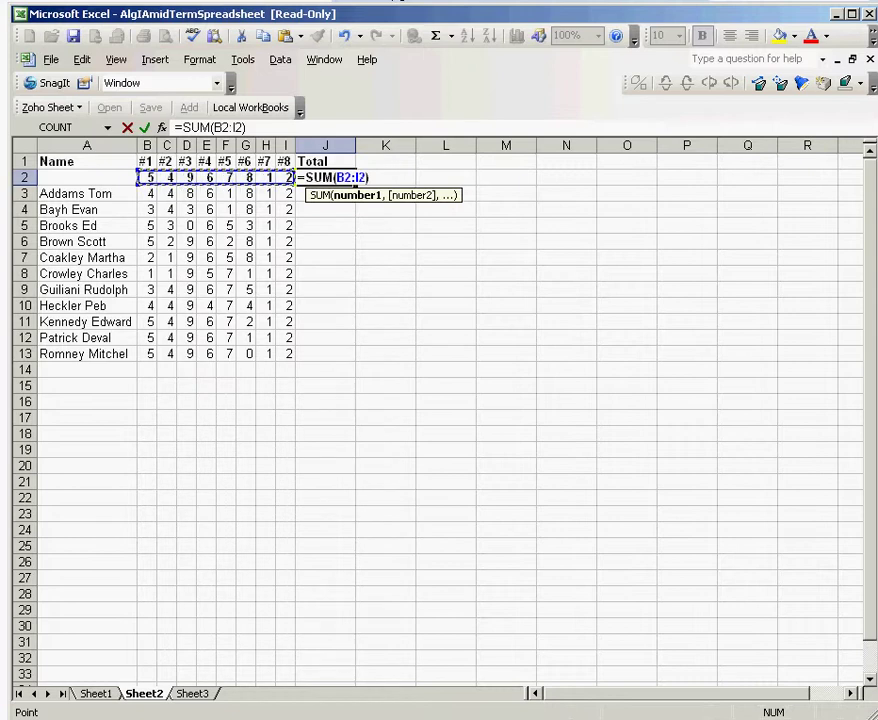
pyautogui.press('Return')
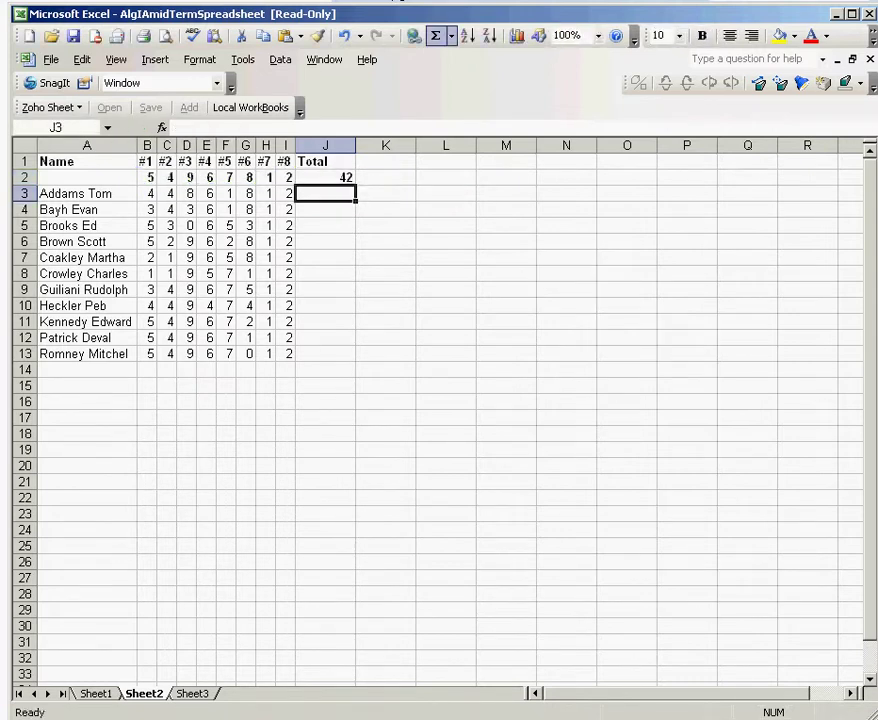
# - Total the row 3 scores in cell J3 with AutoSum and check the sum formula in J2
pyautogui.click(436, 35)
pyautogui.press('Return')
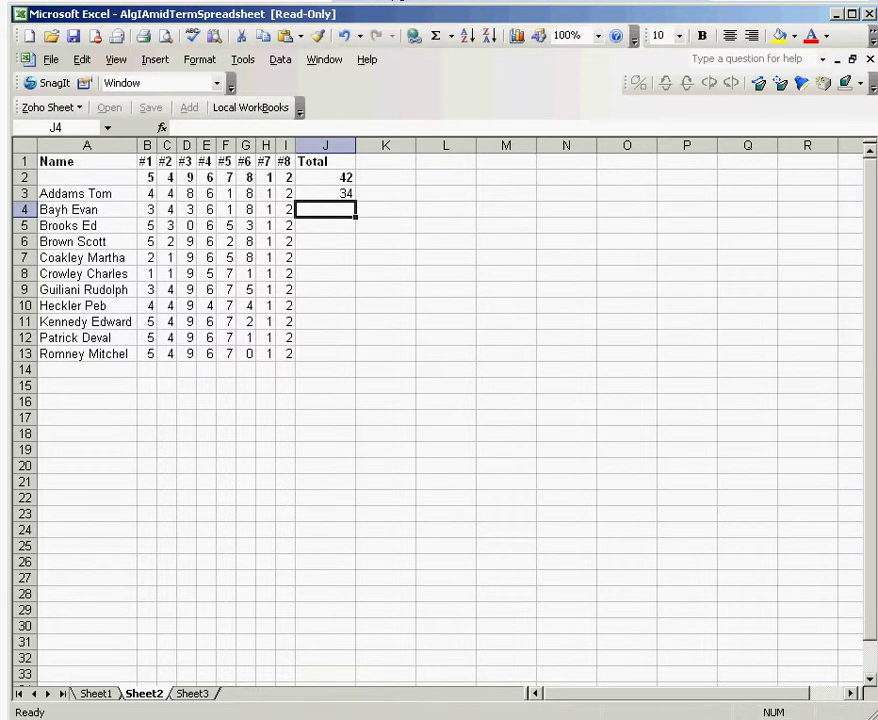
pyautogui.click(325, 177)
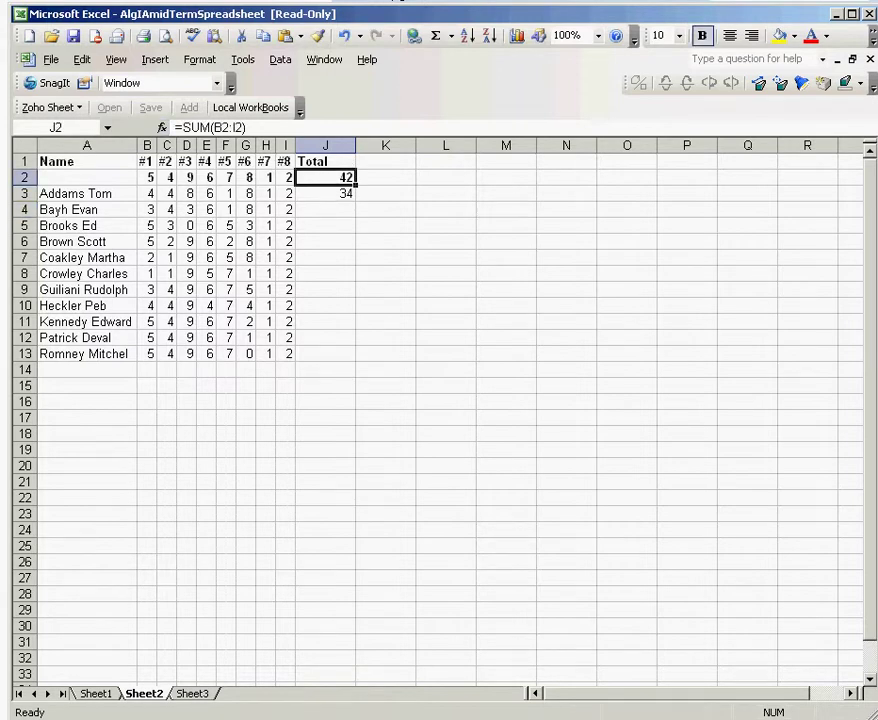
pyautogui.press('F2')
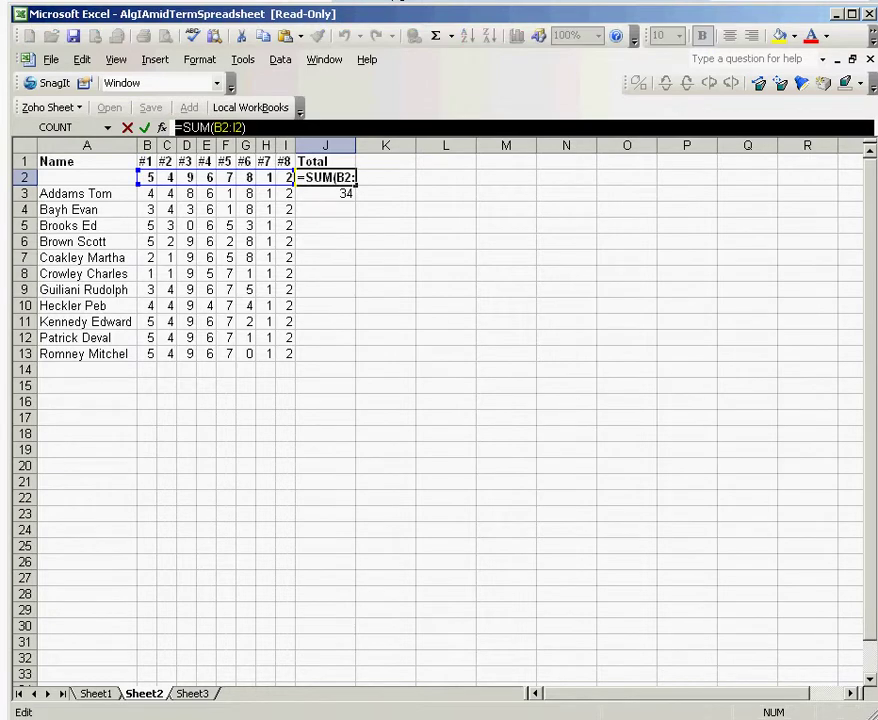
pyautogui.press('Return')
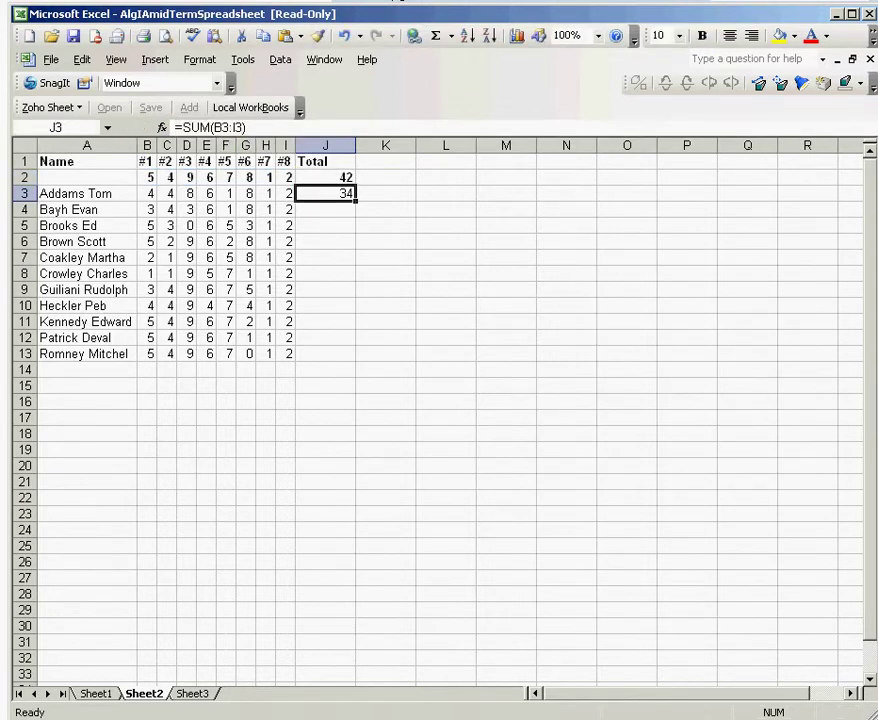
# - Fill the sum formula from J2 down the Total column through J13
pyautogui.click(326, 177)
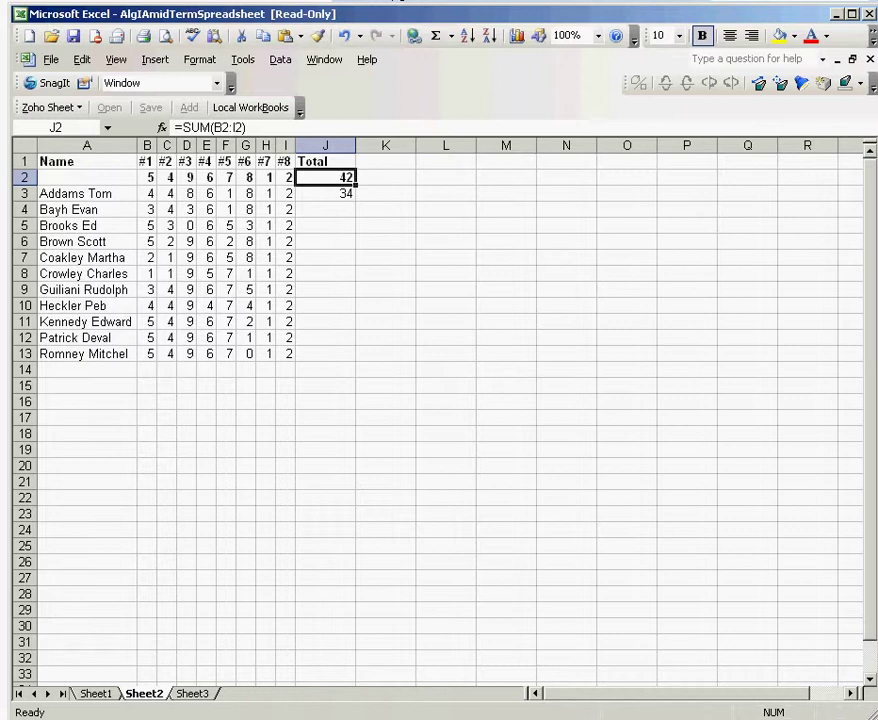
pyautogui.moveTo(354, 185); pyautogui.dragTo(354, 358)
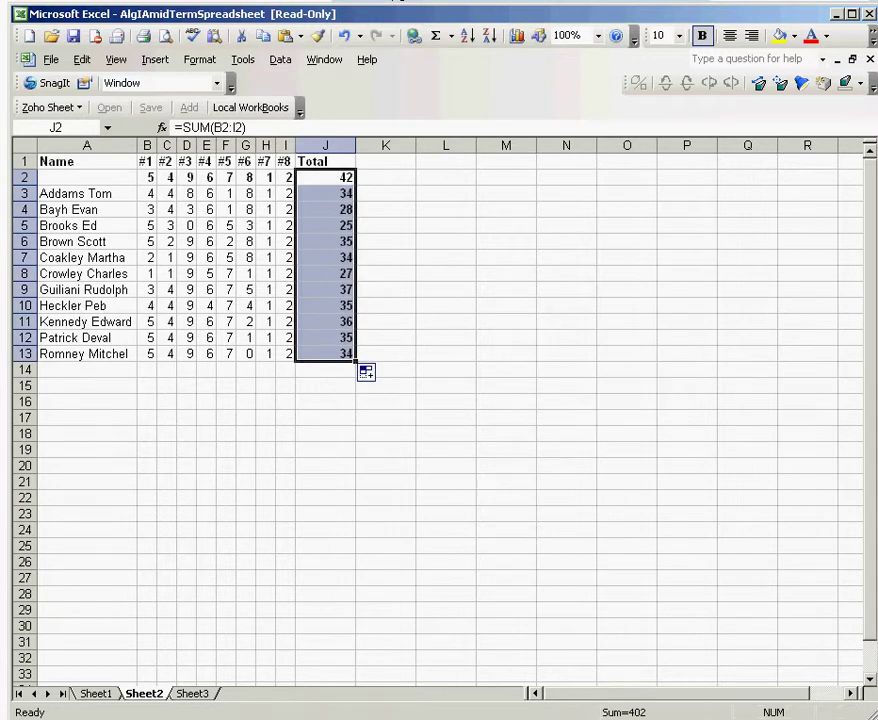
pyautogui.click(446, 369)
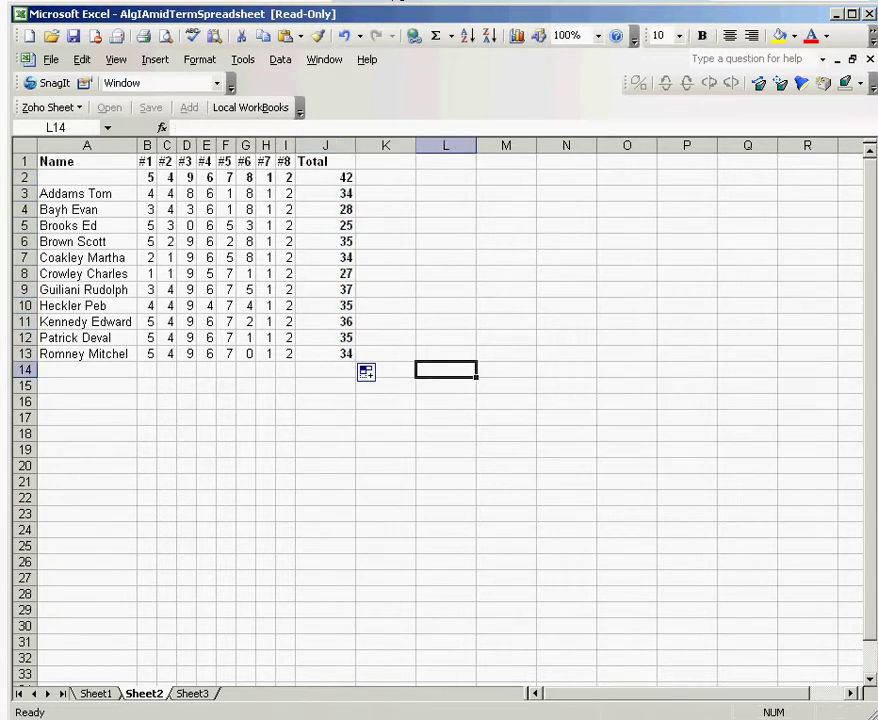
# - Check the filled sum formulas in J3 and J4 against the first and last scores in row 4
pyautogui.click(325, 193)
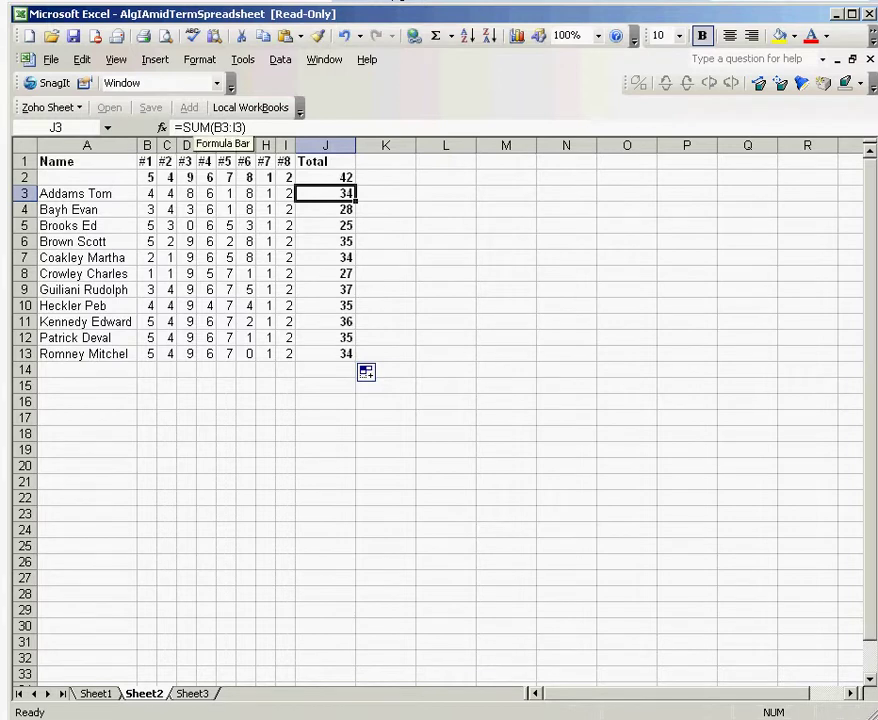
pyautogui.click(325, 209)
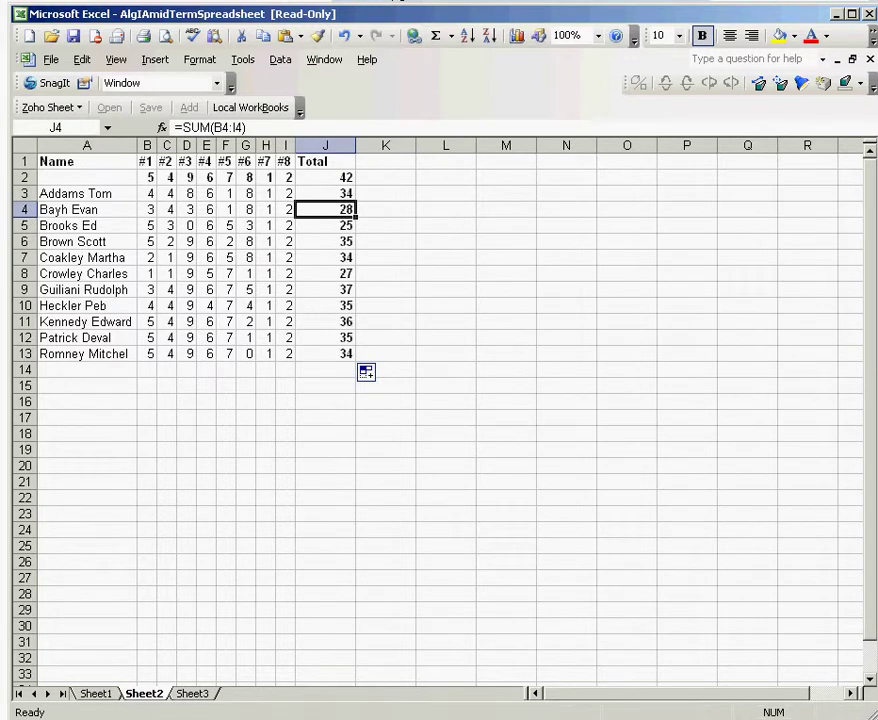
pyautogui.click(147, 145)
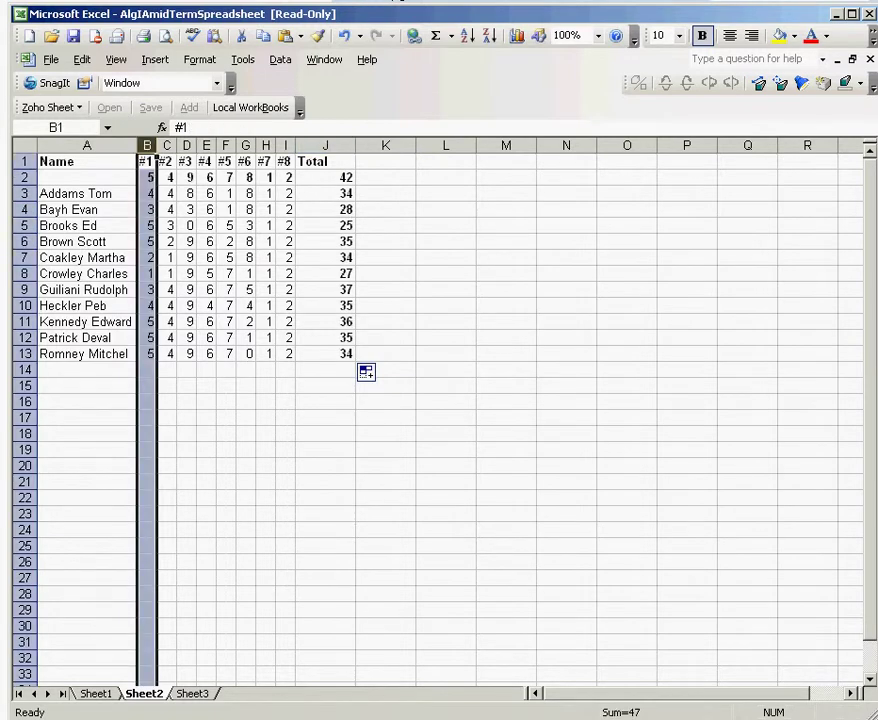
pyautogui.click(147, 209)
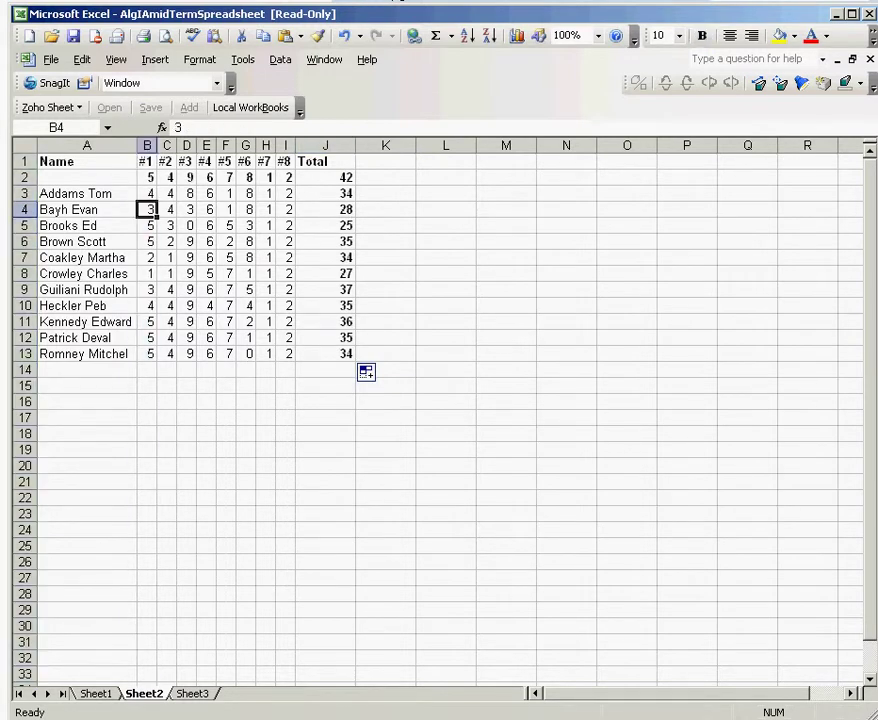
pyautogui.click(285, 209)
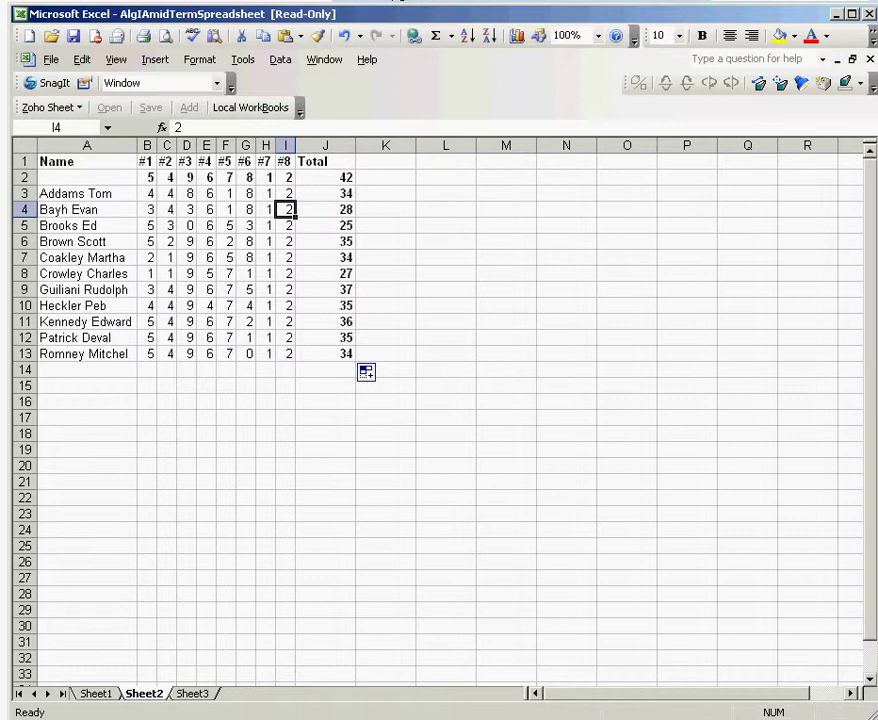
# - Enter the column heading "Percent" in cell K1, beside the Total heading
pyautogui.click(386, 194)
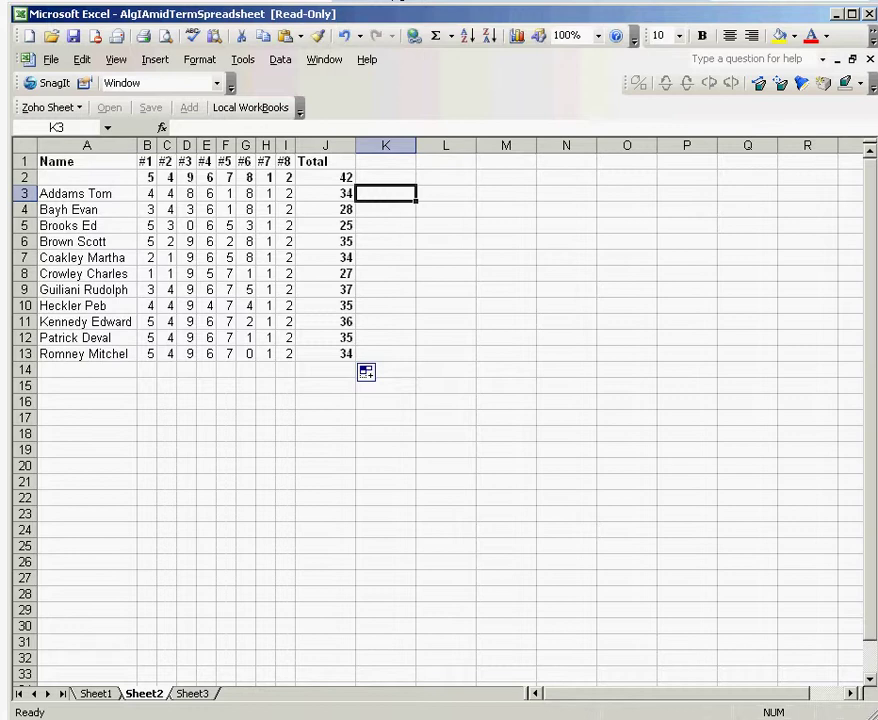
pyautogui.click(386, 162)
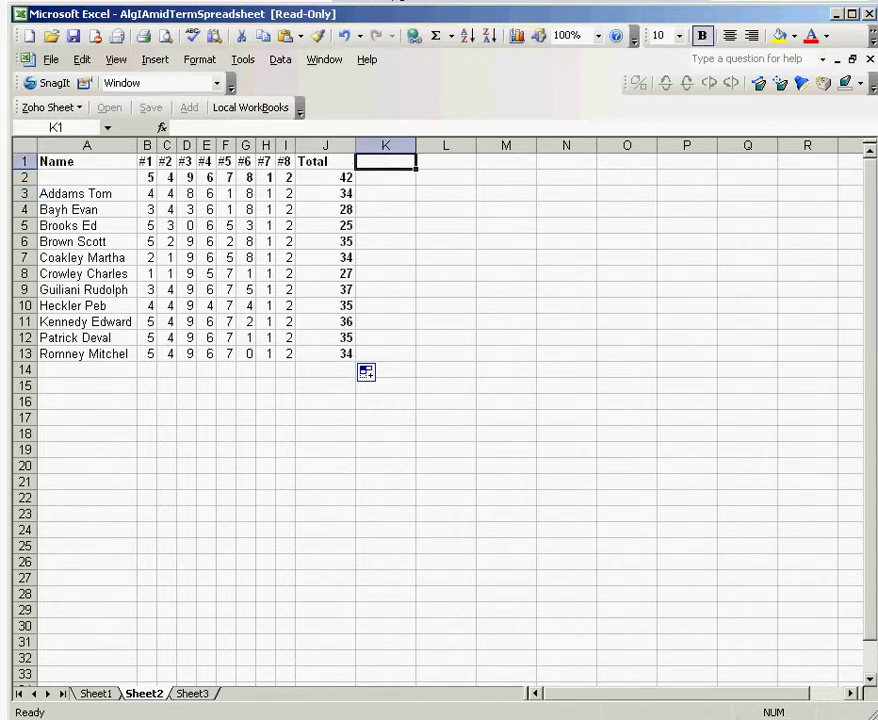
pyautogui.write('Perc')
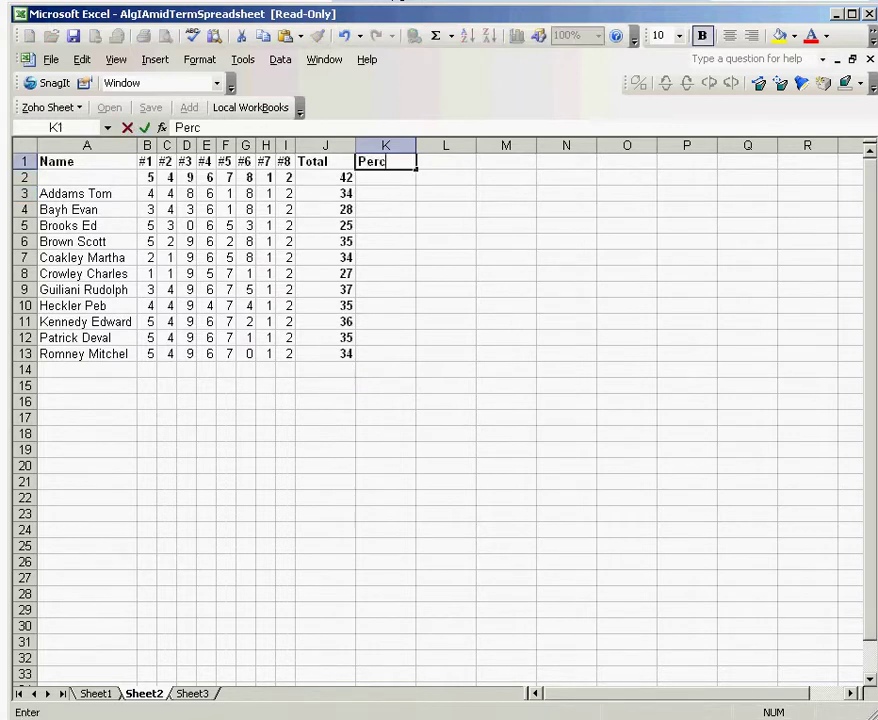
pyautogui.write('ent')
pyautogui.press('Return')
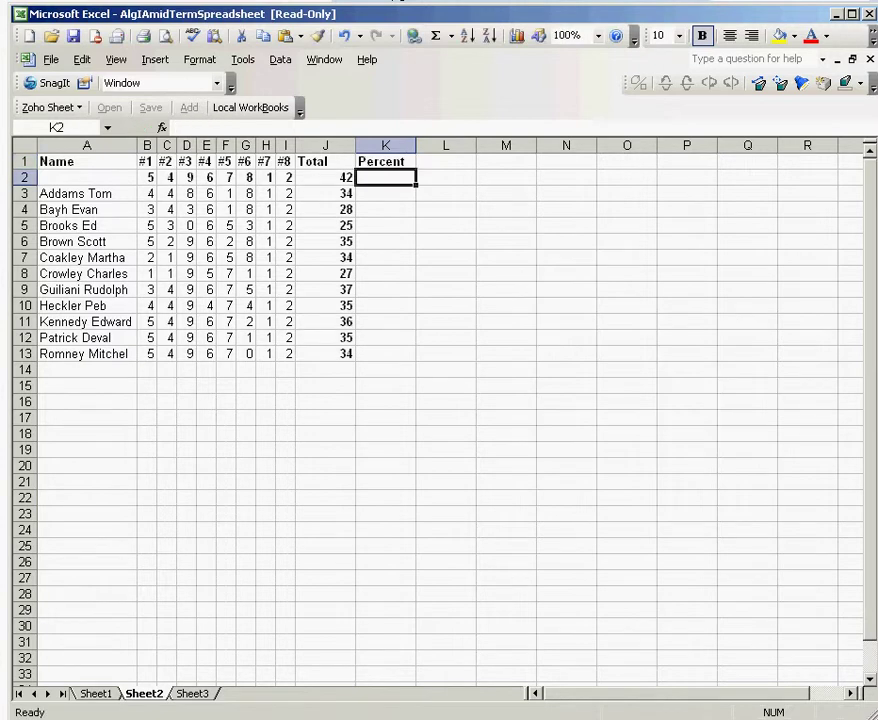
# - Check the example percentage formula on Sheet1 and return to Sheet2
pyautogui.press('Return')
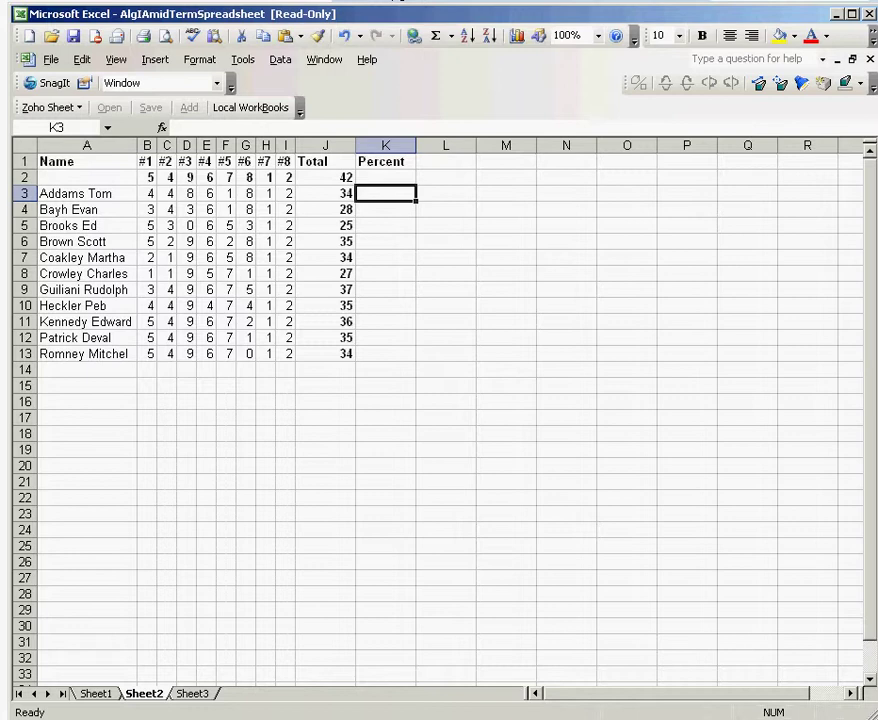
pyautogui.hotkey('ctrl', 'pageup')
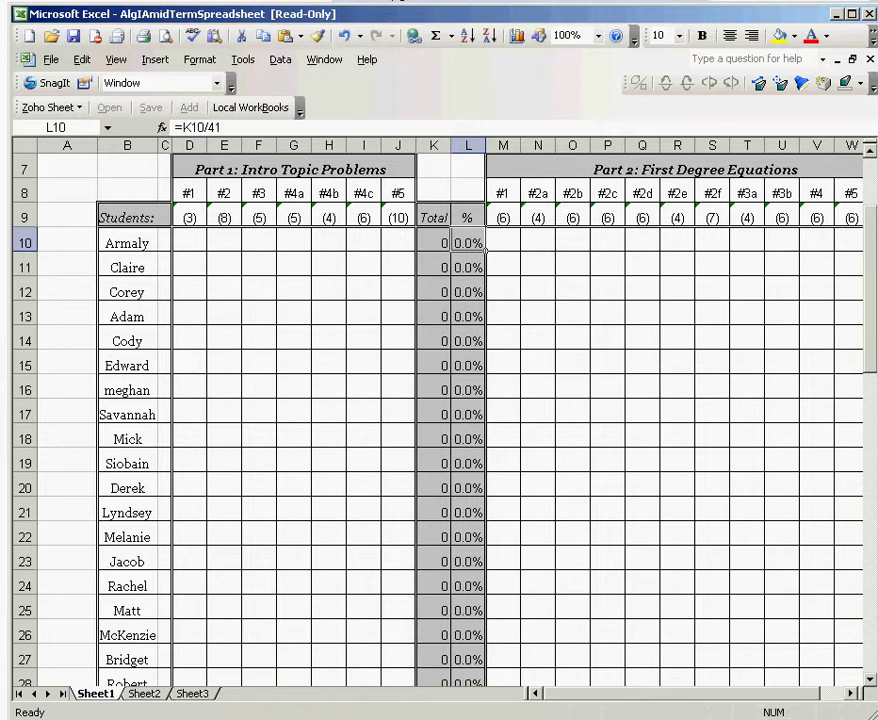
pyautogui.hotkey('ctrl', 'pagedown')
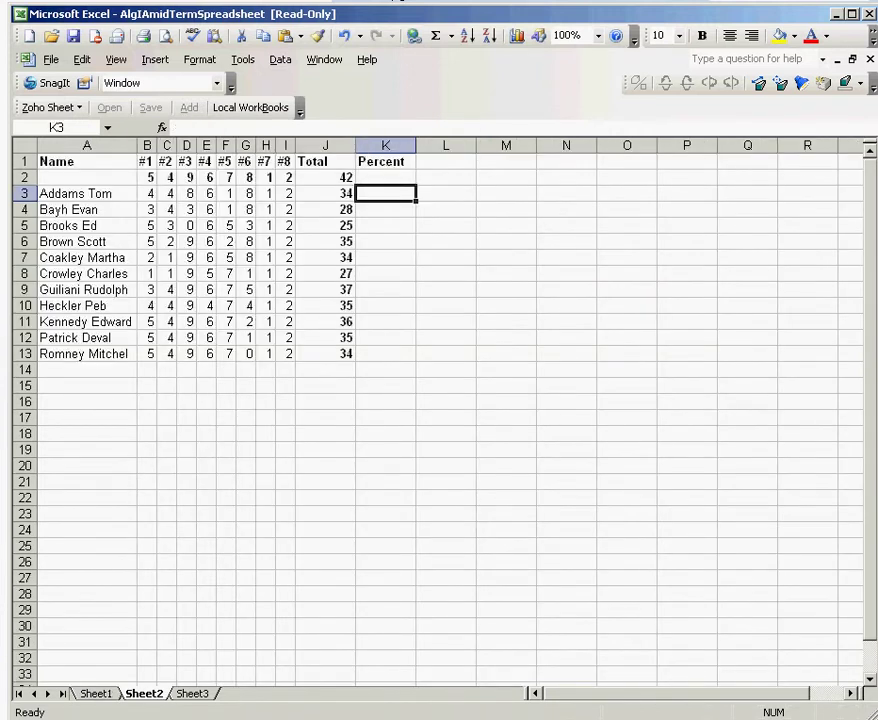
# - Enter the formula =J2/42 in cell K2 to calculate the percentage of total points
pyautogui.click(385, 177)
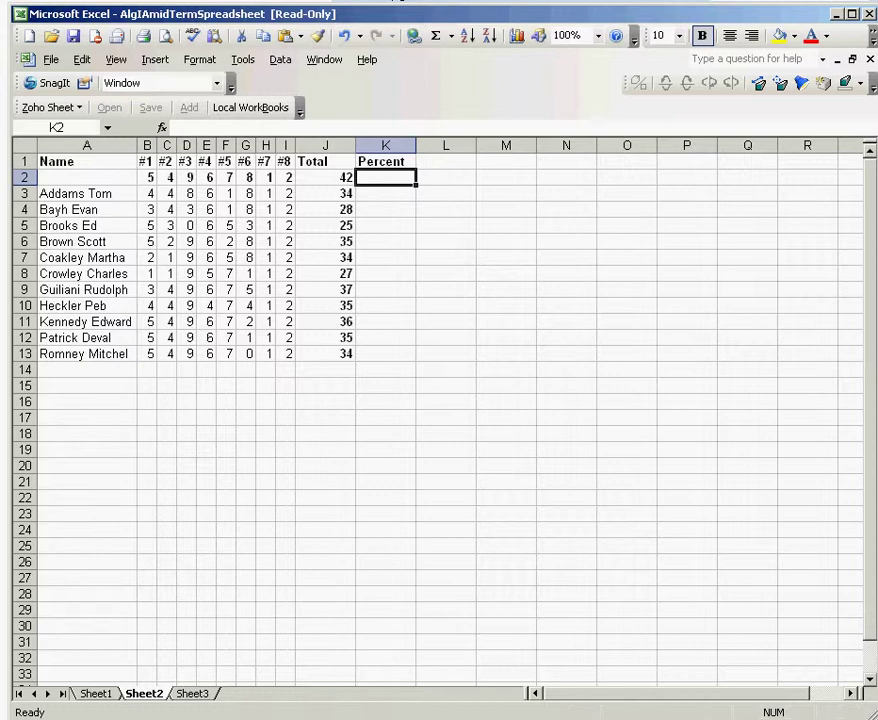
pyautogui.write('=')
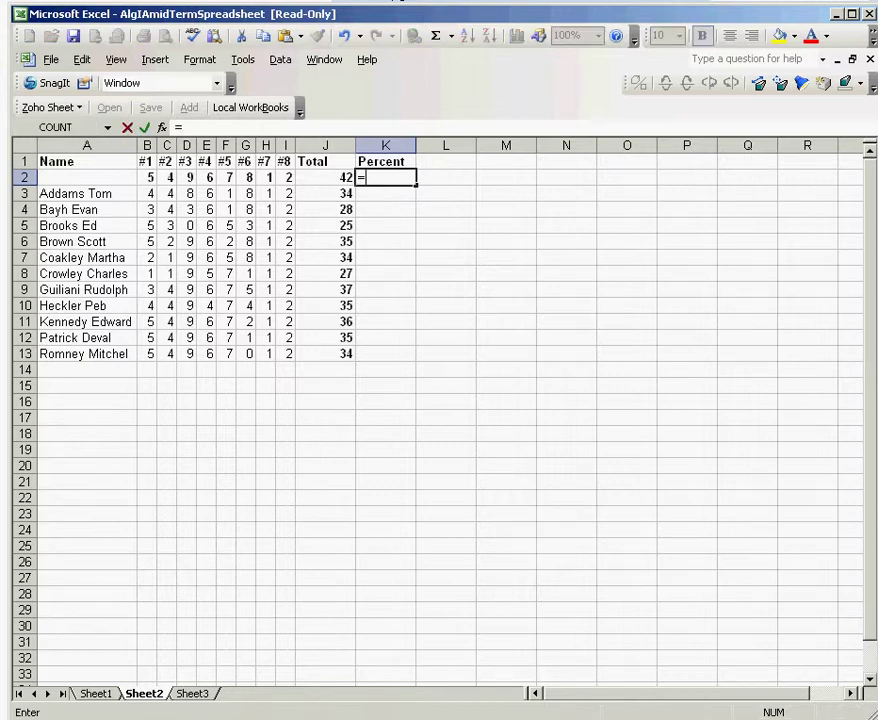
pyautogui.click(325, 177)
pyautogui.write('/42')
pyautogui.press('Return')
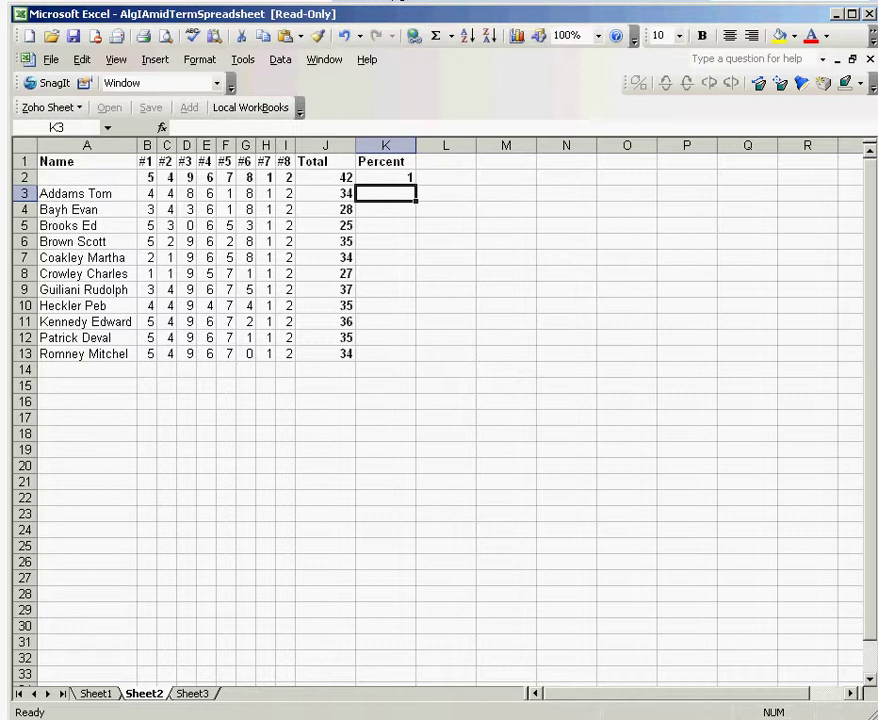
# - Format cells K2 through K13 as Percentage with 2 decimal places
pyautogui.moveTo(385, 177); pyautogui.dragTo(385, 353)
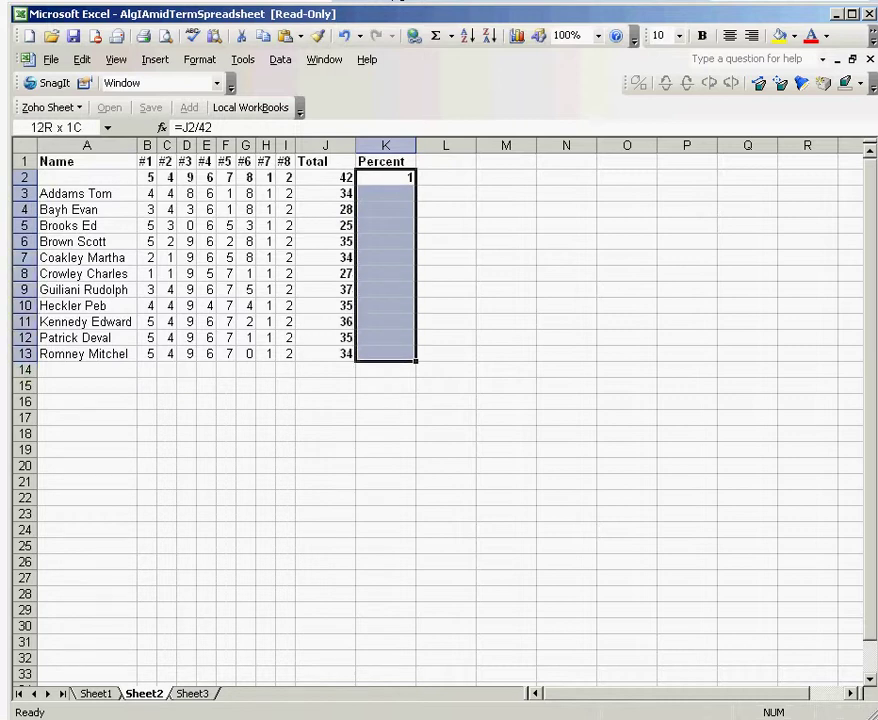
pyautogui.rightClick(387, 296)
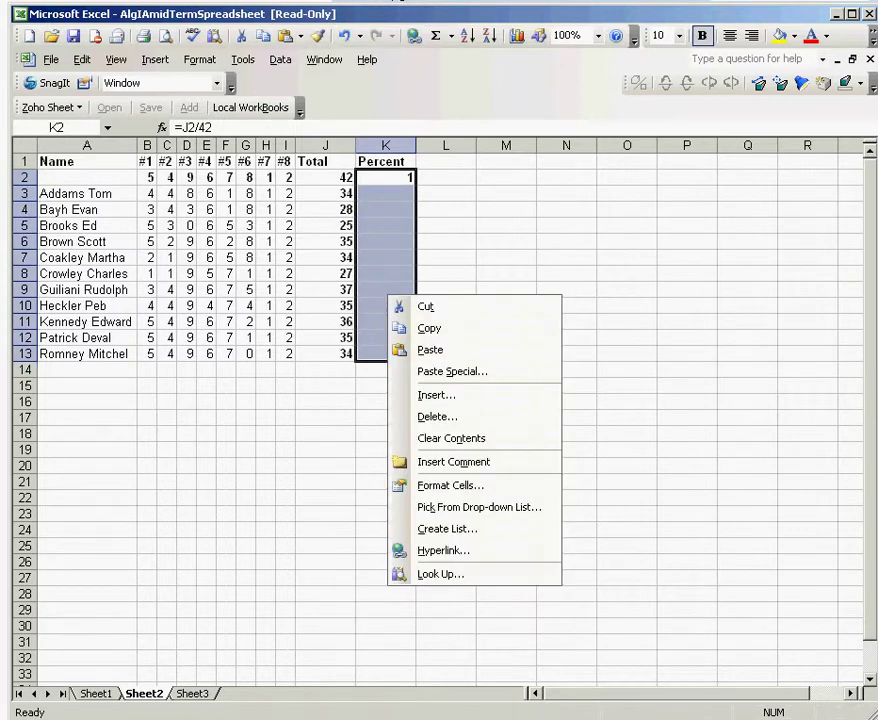
pyautogui.click(451, 485)
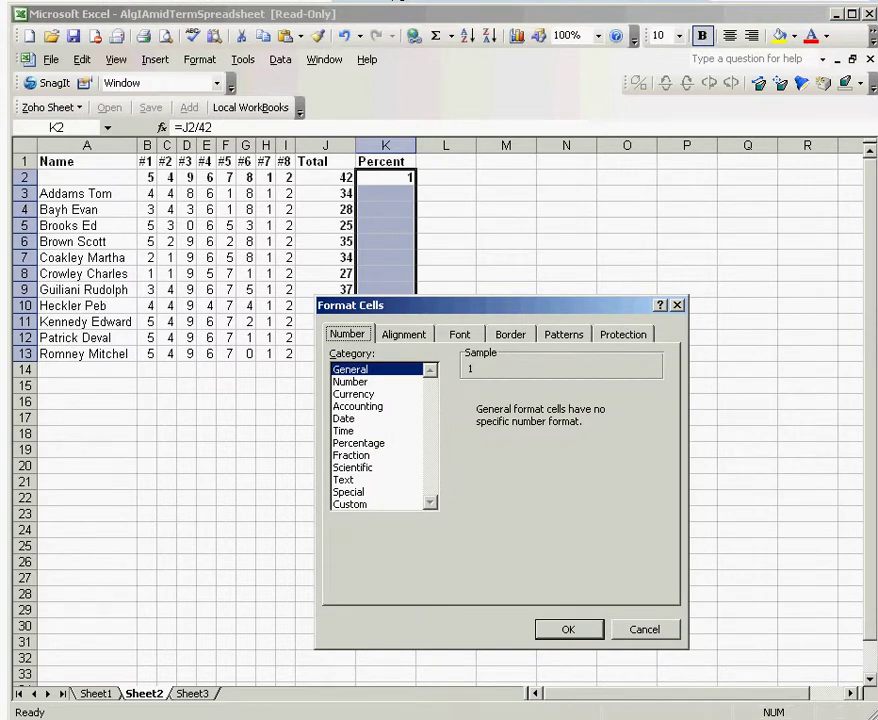
pyautogui.click(350, 381)
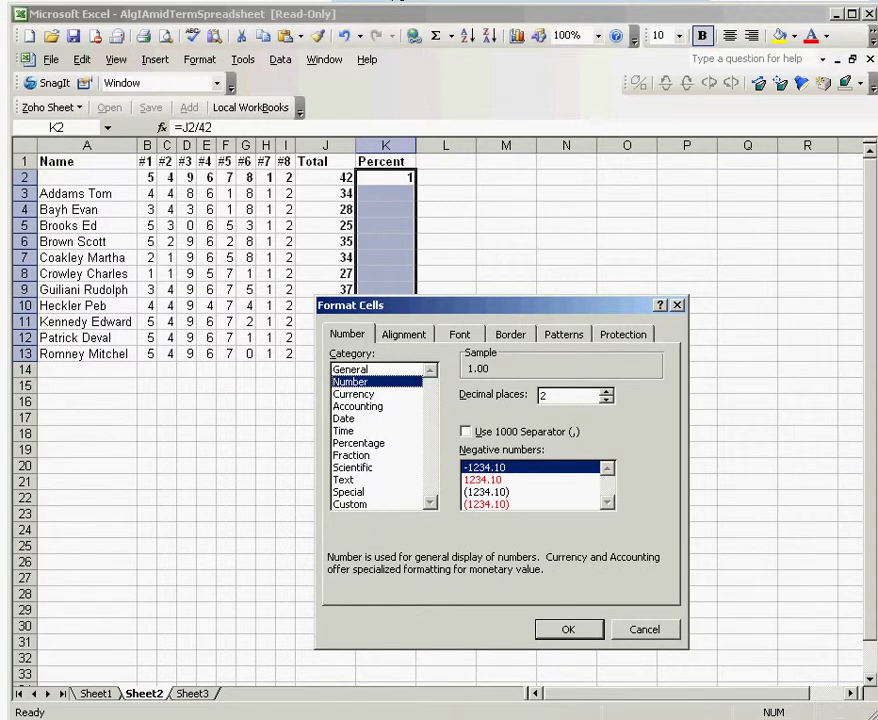
pyautogui.click(358, 442)
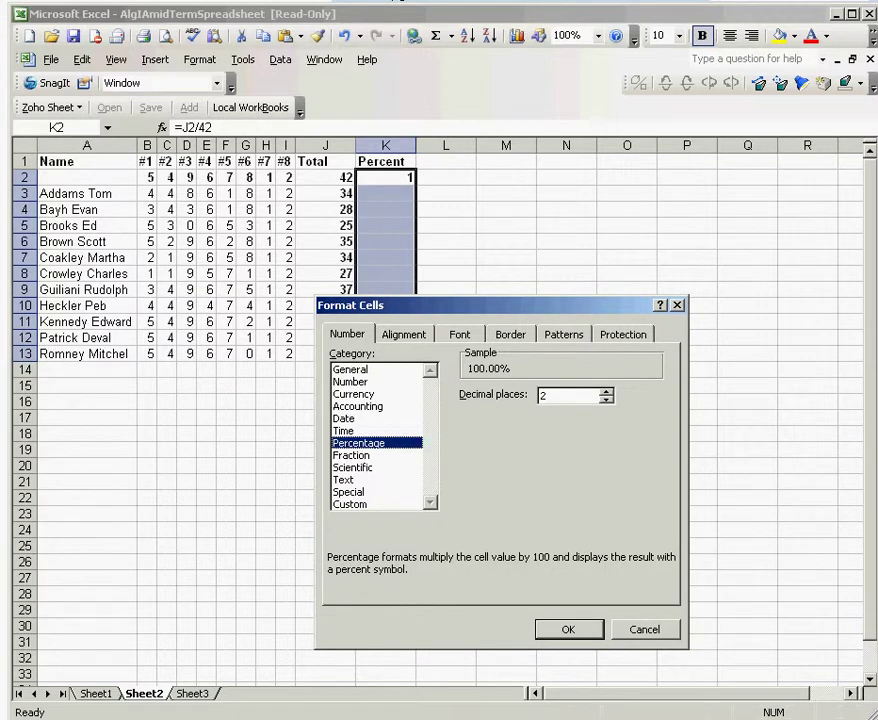
pyautogui.press('Return')
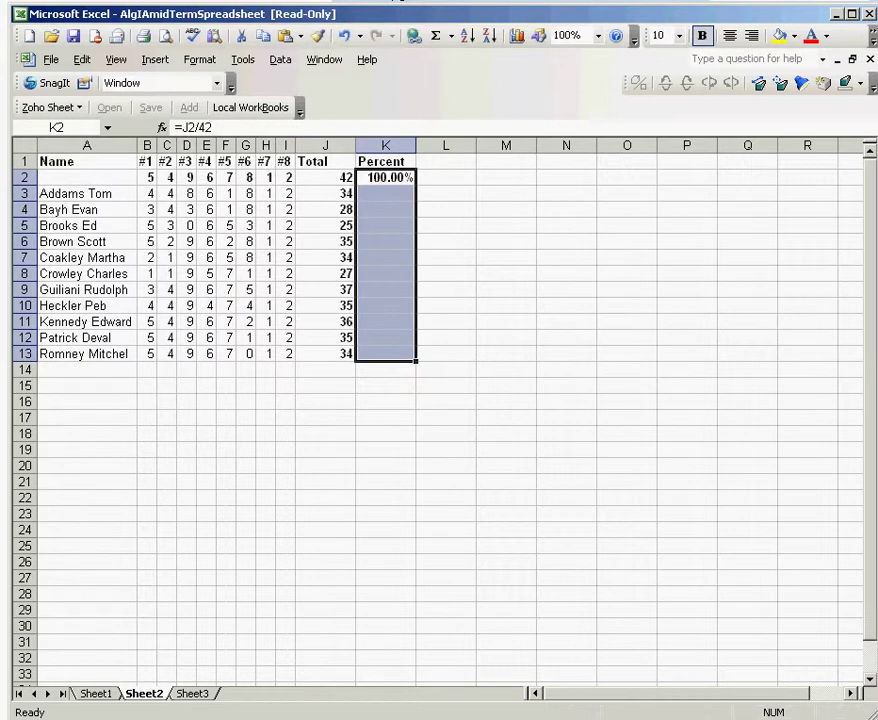
# - Enter the formula =J3/42 in cell K3 to calculate the first student's percentage
pyautogui.click(386, 194)
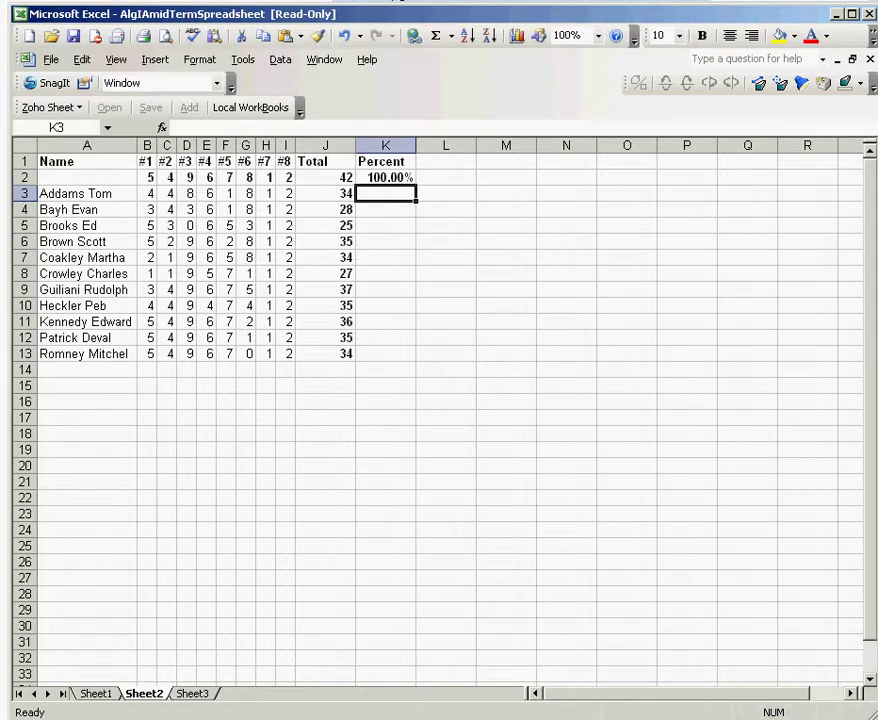
pyautogui.write('=')
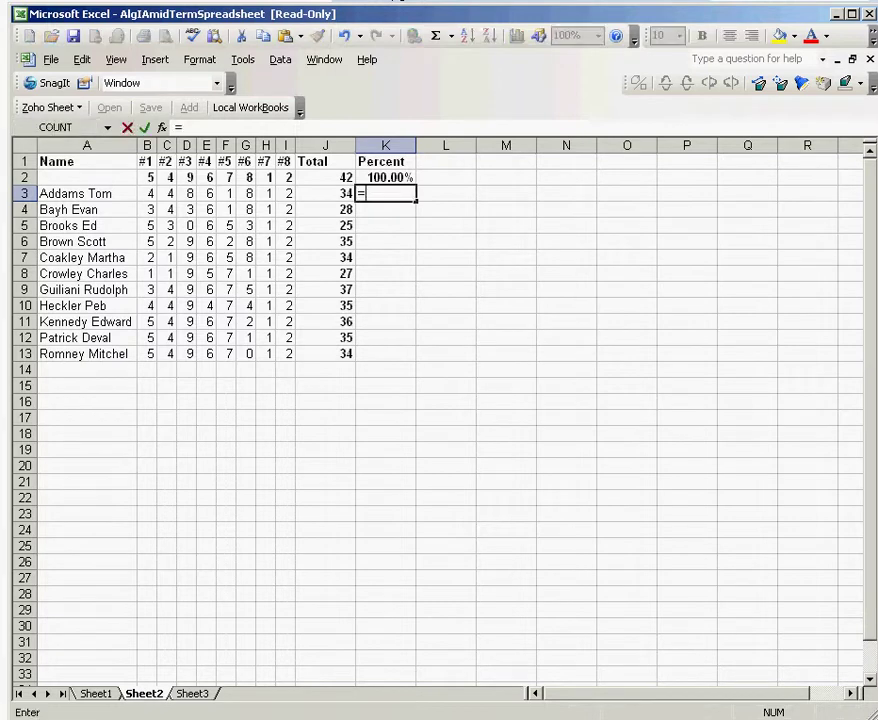
pyautogui.press('Left')
pyautogui.write('/42')
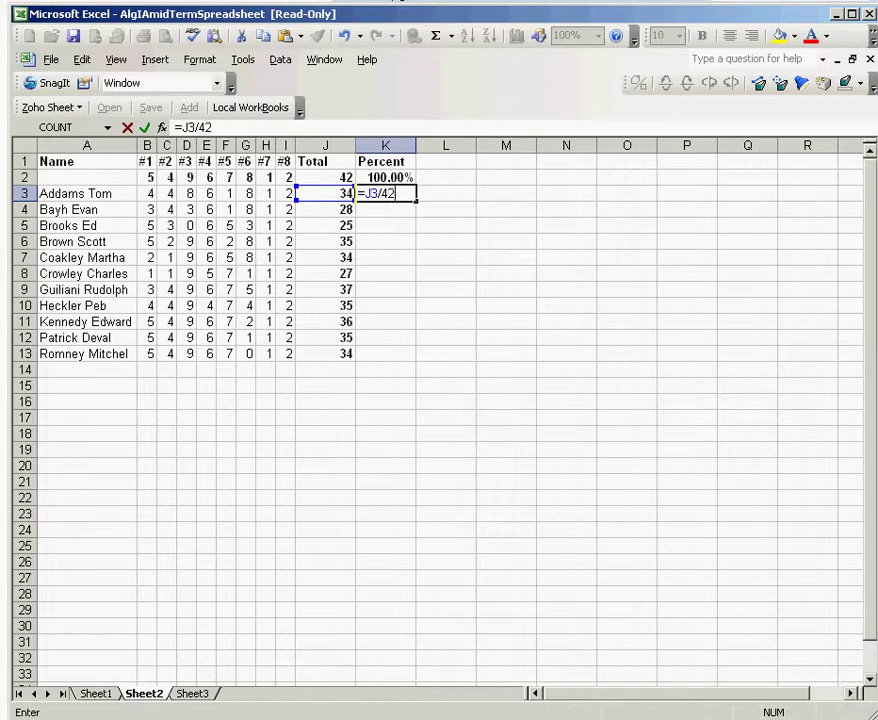
pyautogui.press('Return')
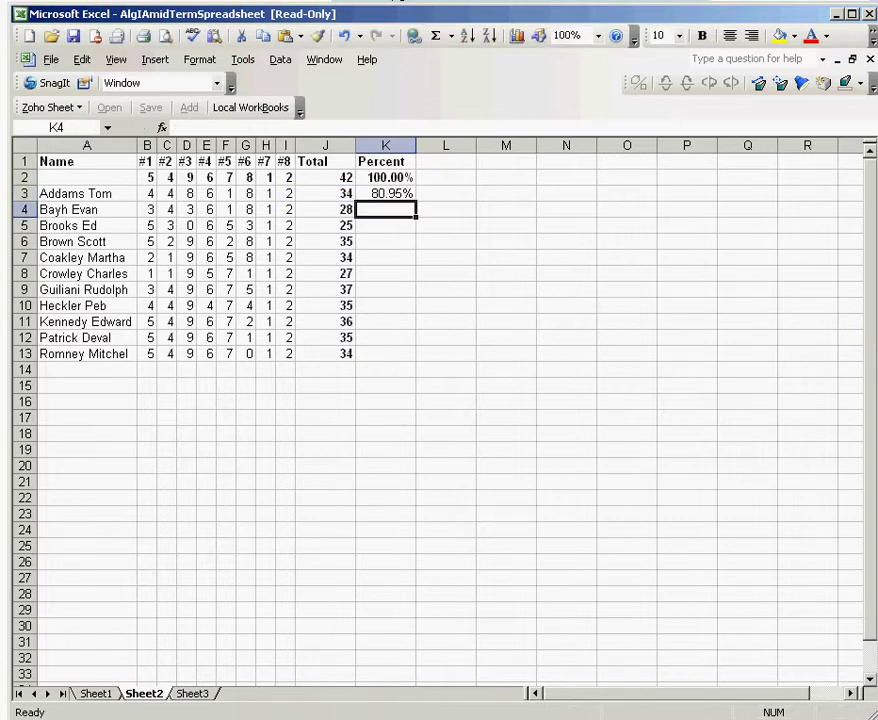
# - Fill the percentage formula from K2 down through K13 for all students
pyautogui.click(385, 177)
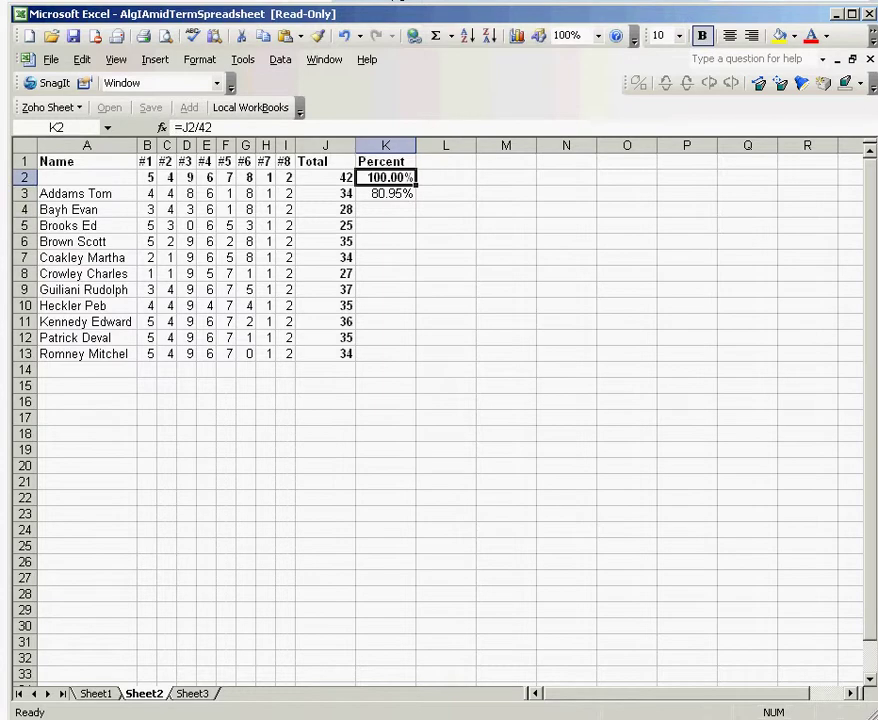
pyautogui.moveTo(415, 185); pyautogui.dragTo(415, 360)
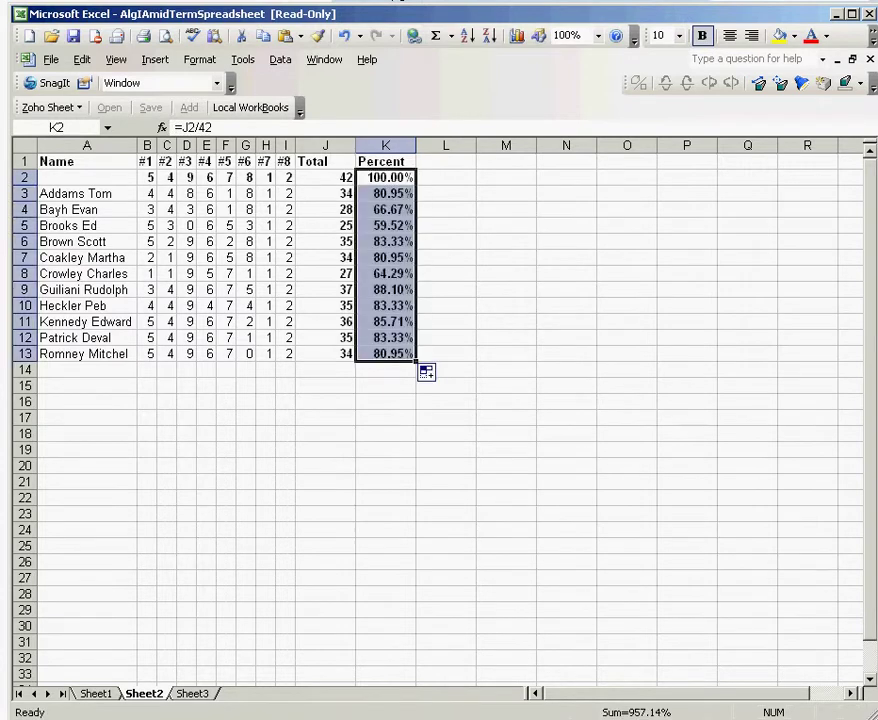
# - Examine the filled formulas in the Percent column from K2 to K13 to verify that each refers to its own row's total
pyautogui.click(385, 193)
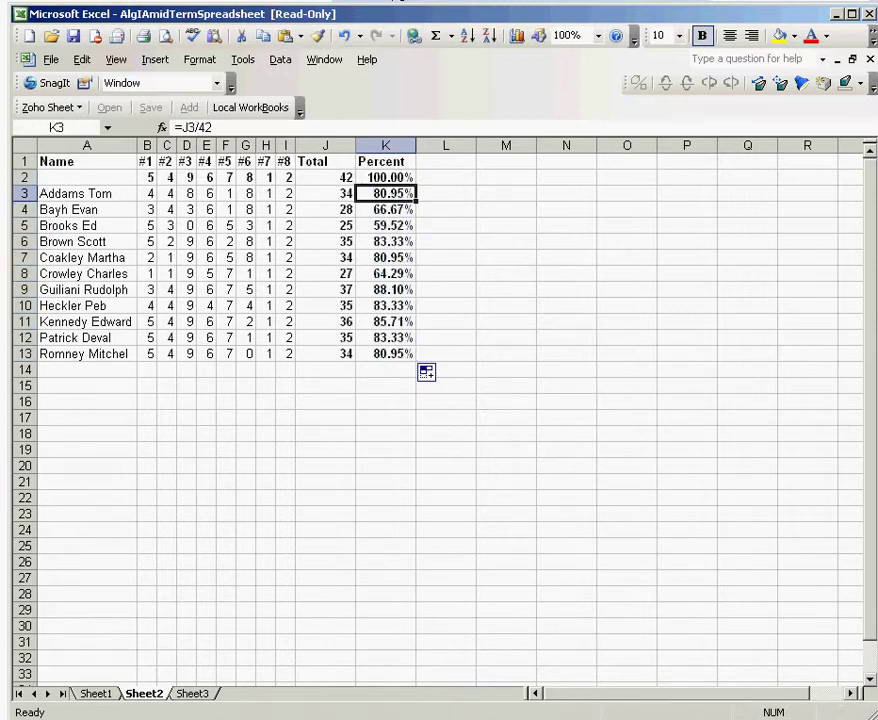
pyautogui.click(385, 209)
pyautogui.click(385, 225)
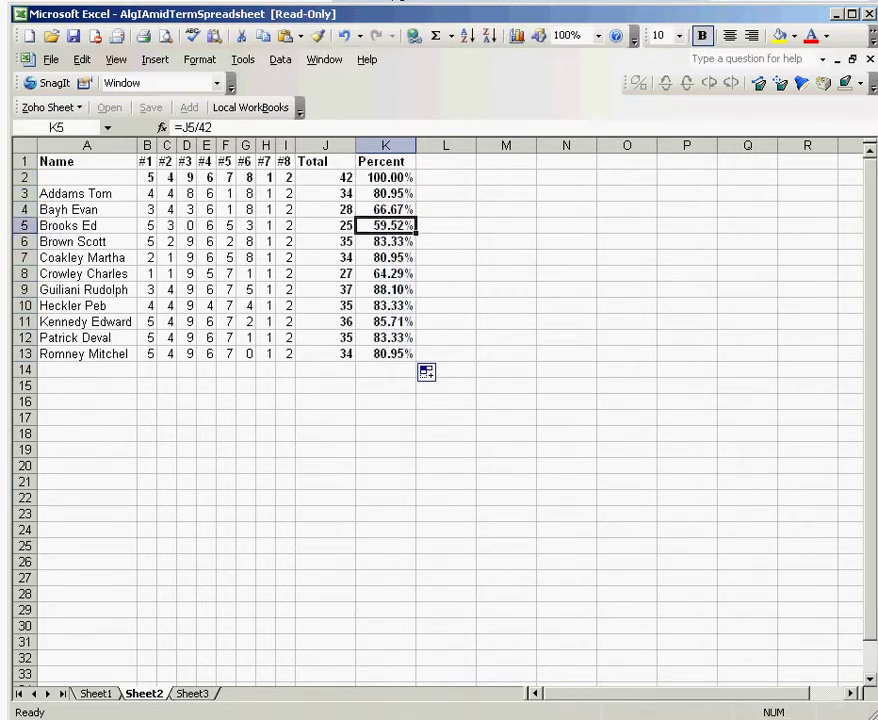
pyautogui.click(385, 193)
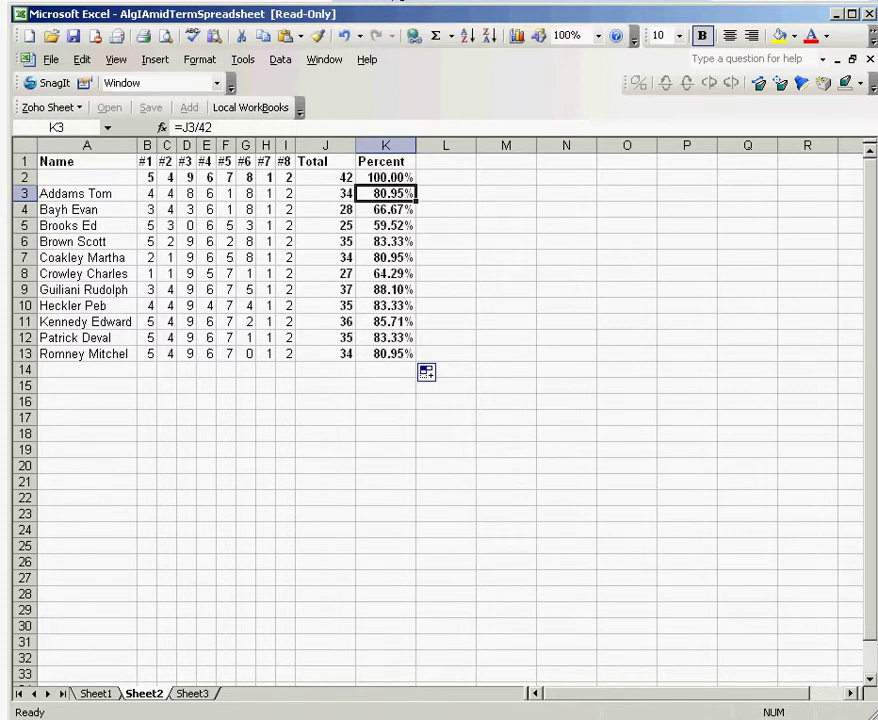
pyautogui.click(385, 209)
pyautogui.press('Down')
pyautogui.press('Down')
pyautogui.press('Down')
pyautogui.press('Down')
pyautogui.press('Down')
pyautogui.press('Down')
pyautogui.press('Down')
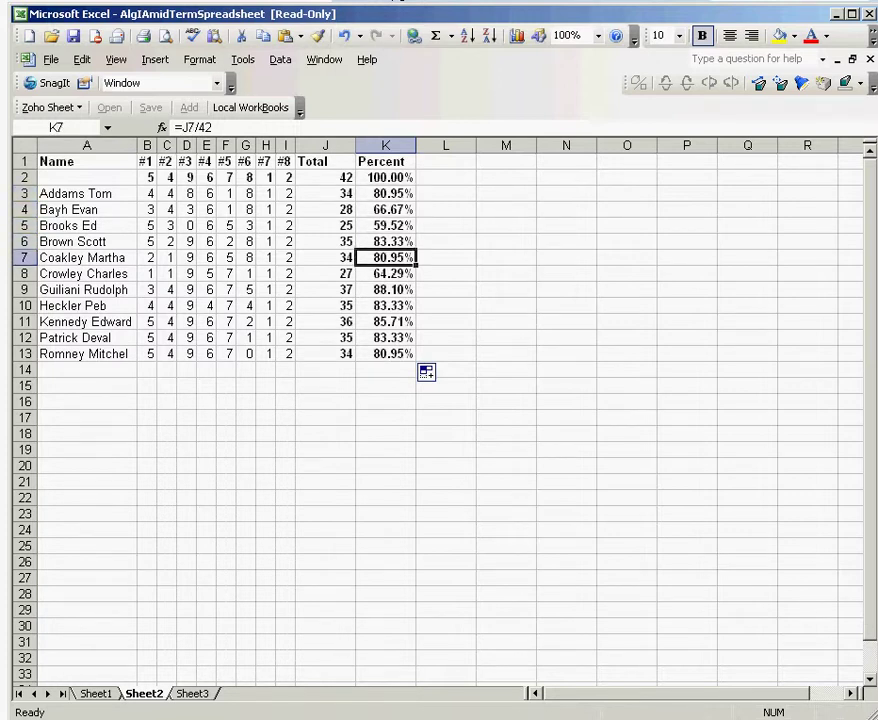
pyautogui.press('Down')
pyautogui.press('Down')
pyautogui.press('Up')
pyautogui.press('Up')
pyautogui.press('Up')
pyautogui.press('Up')
pyautogui.press('Up')
pyautogui.press('Up')
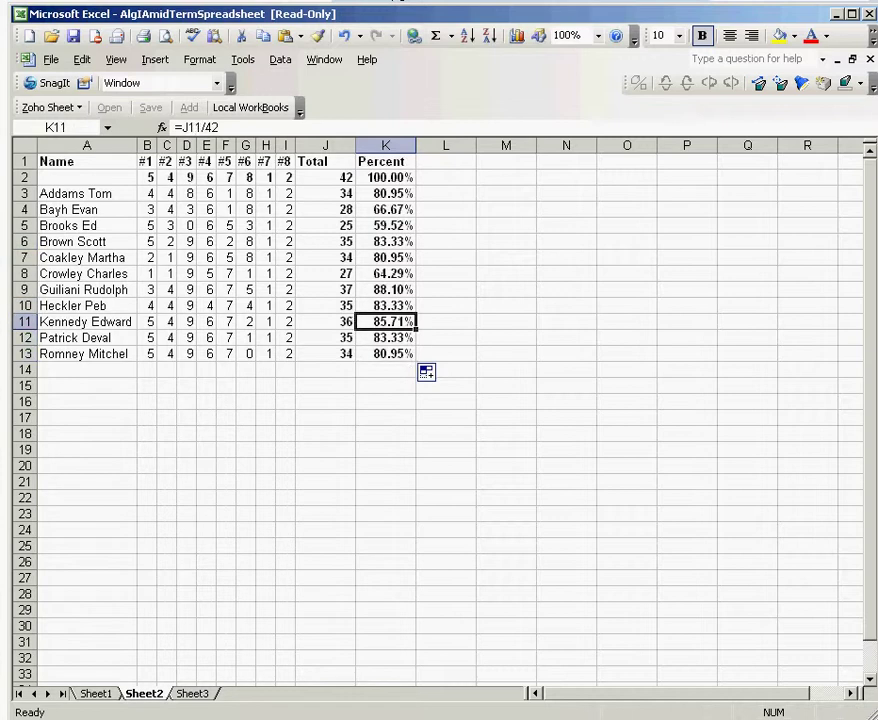
pyautogui.press('Up')
pyautogui.press('Up')
pyautogui.press('Up')
pyautogui.press('Up')
pyautogui.press('Up')
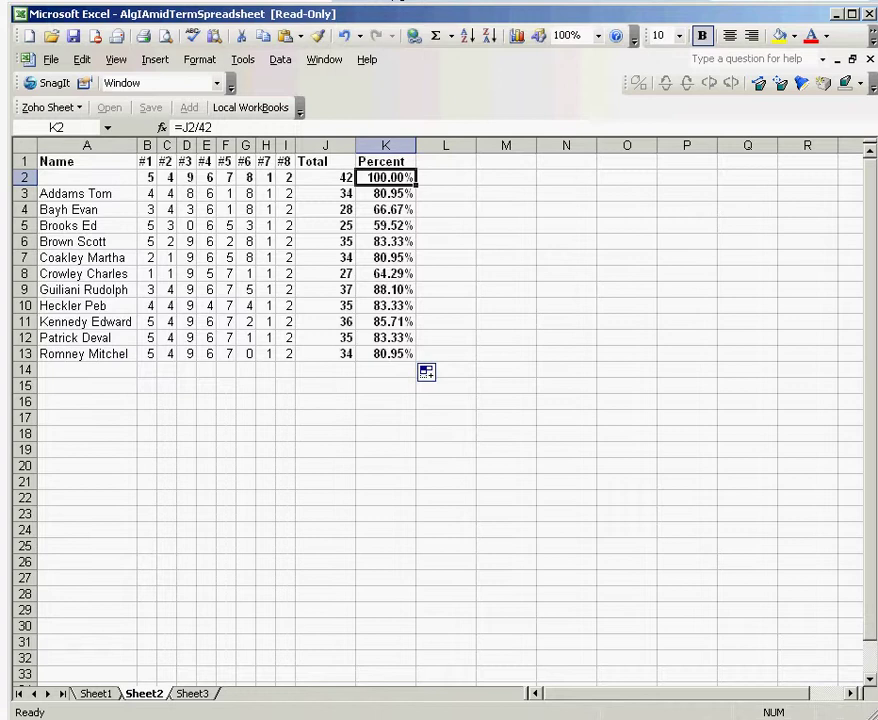
pyautogui.press('Down')
pyautogui.press('Down')
pyautogui.press('Down')
pyautogui.press('Down')
pyautogui.press('Down')
pyautogui.press('Down')
pyautogui.press('Down')
pyautogui.press('Down')
pyautogui.press('Down')
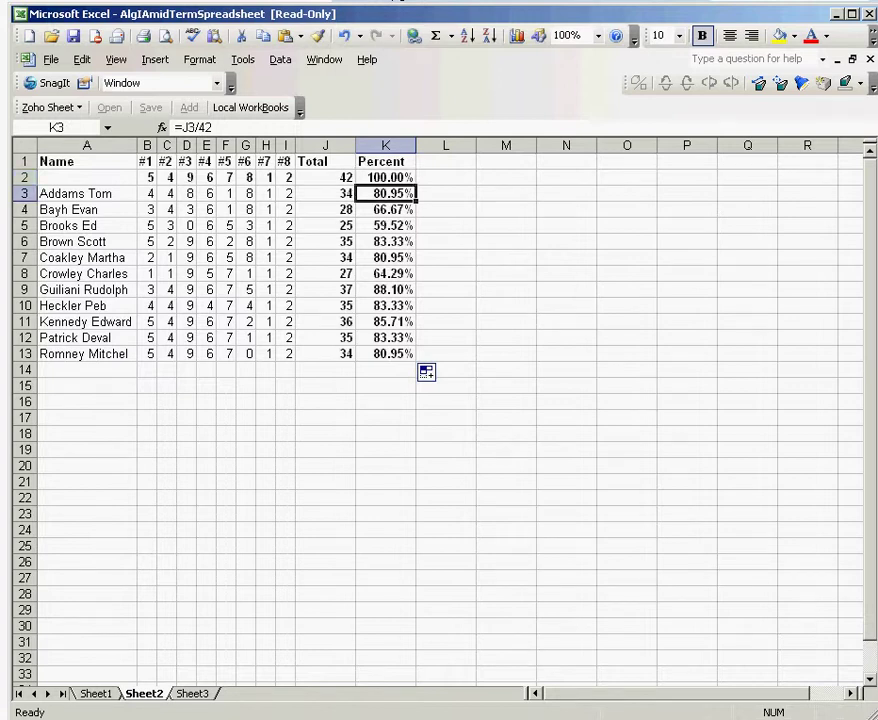
pyautogui.press('Down')
pyautogui.press('Down')
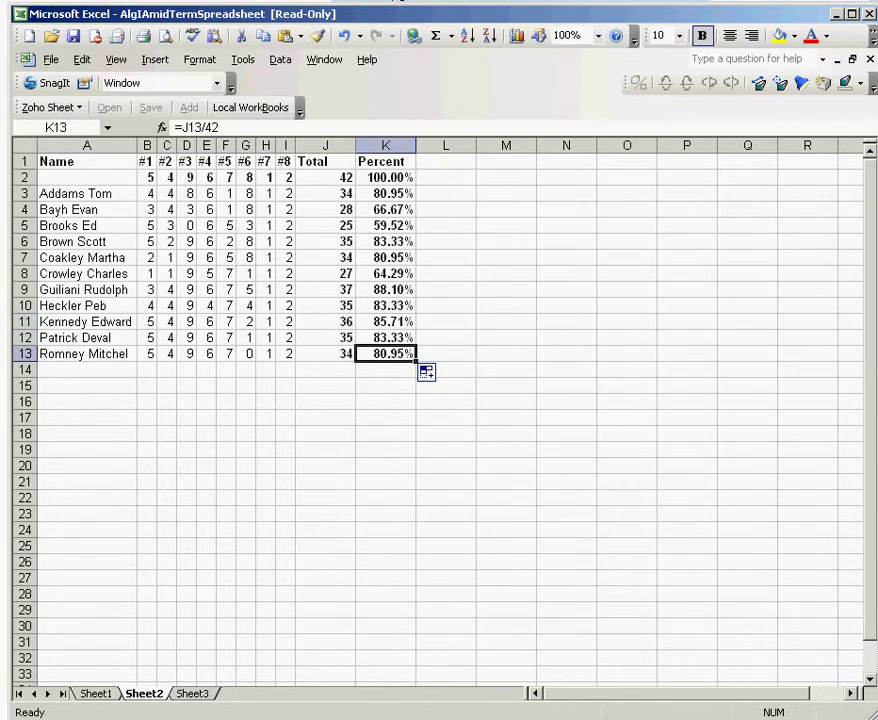
pyautogui.press('Up')
pyautogui.press('Up')
pyautogui.press('Up')
pyautogui.press('Up')
pyautogui.press('Up')
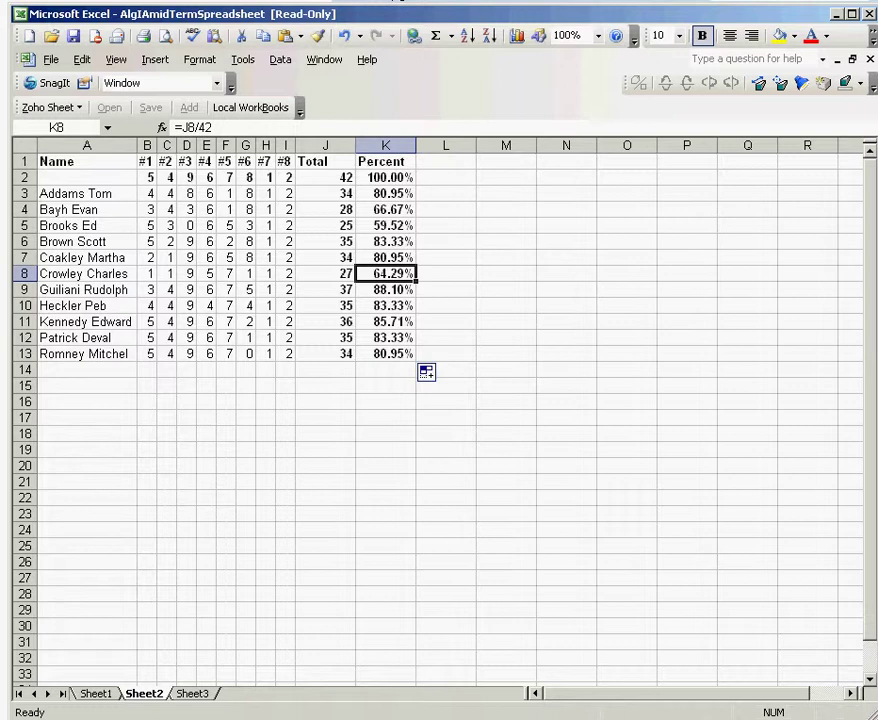
# - Examine the example Average and Mode formulas in D33 and D34 on Sheet1, and return to Sheet2
pyautogui.hotkey('ctrl', 'pageup')
pyautogui.scroll(-3, 440, 400)
pyautogui.click(189, 579)
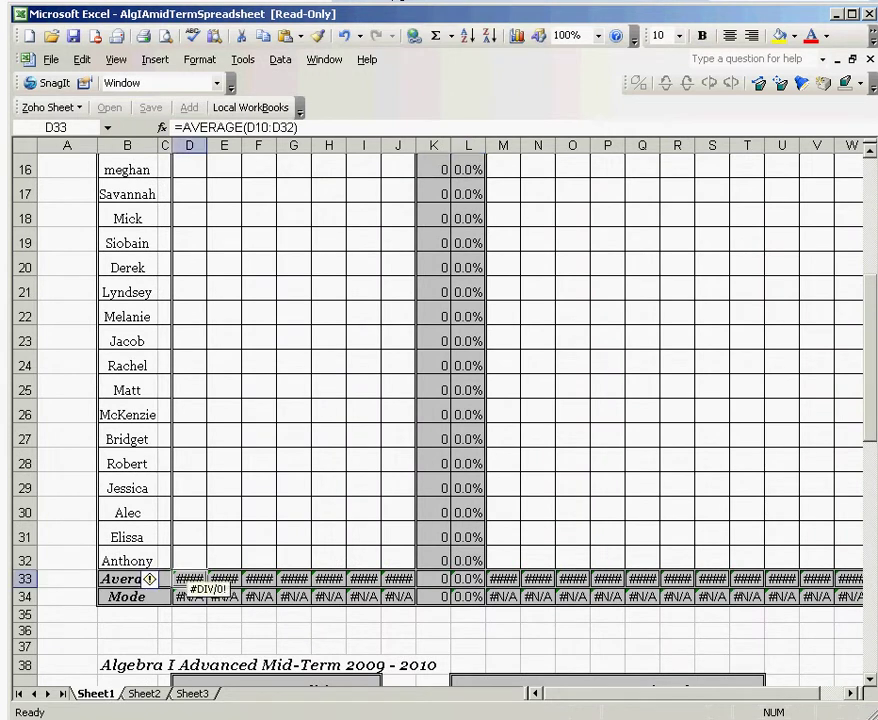
pyautogui.moveTo(150, 580)
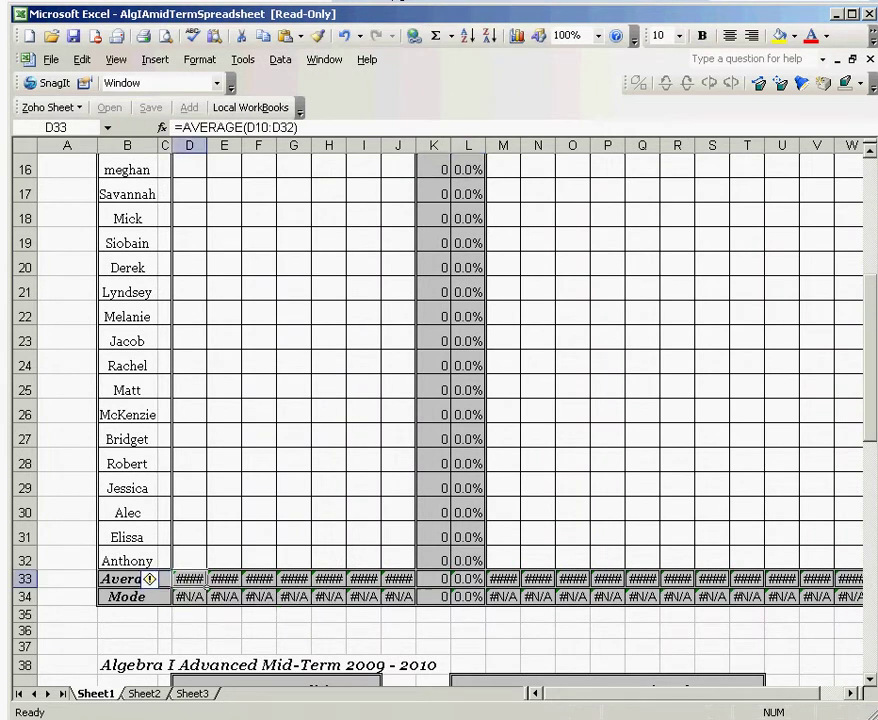
pyautogui.click(205, 600)
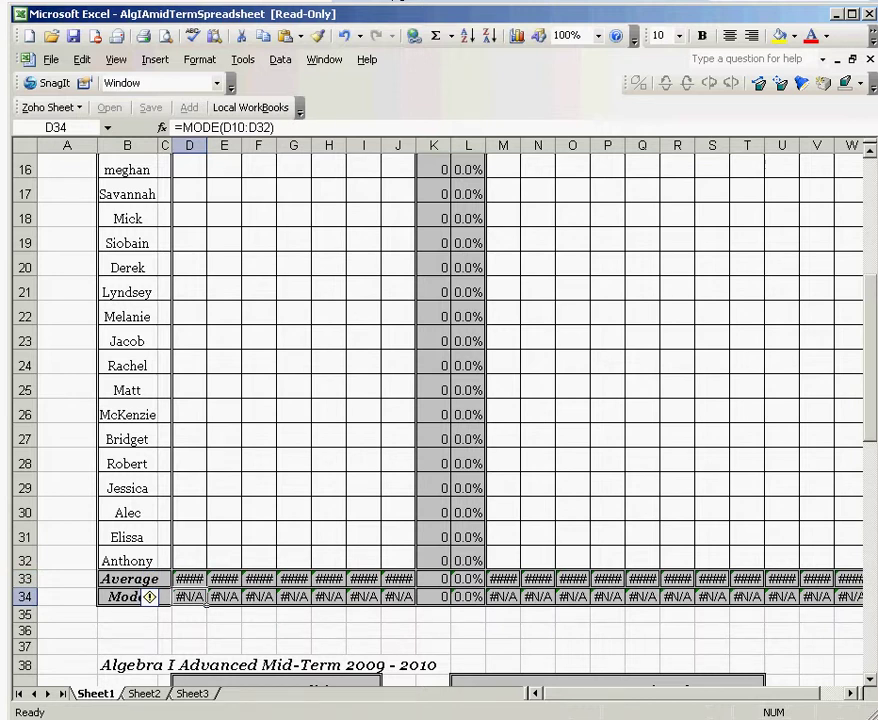
pyautogui.scroll(-2, 440, 400)
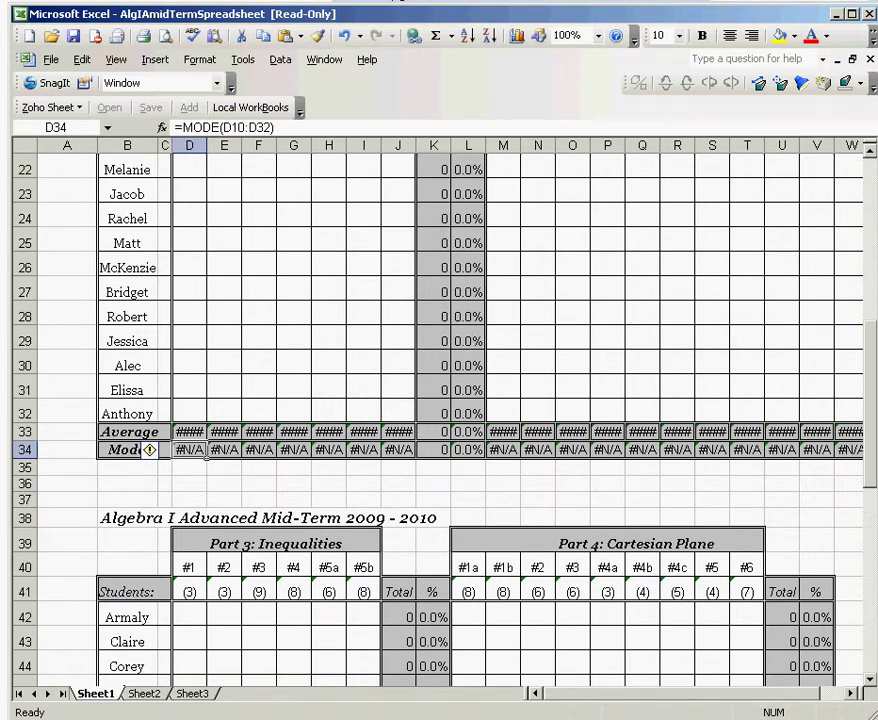
pyautogui.scroll(3, 440, 400)
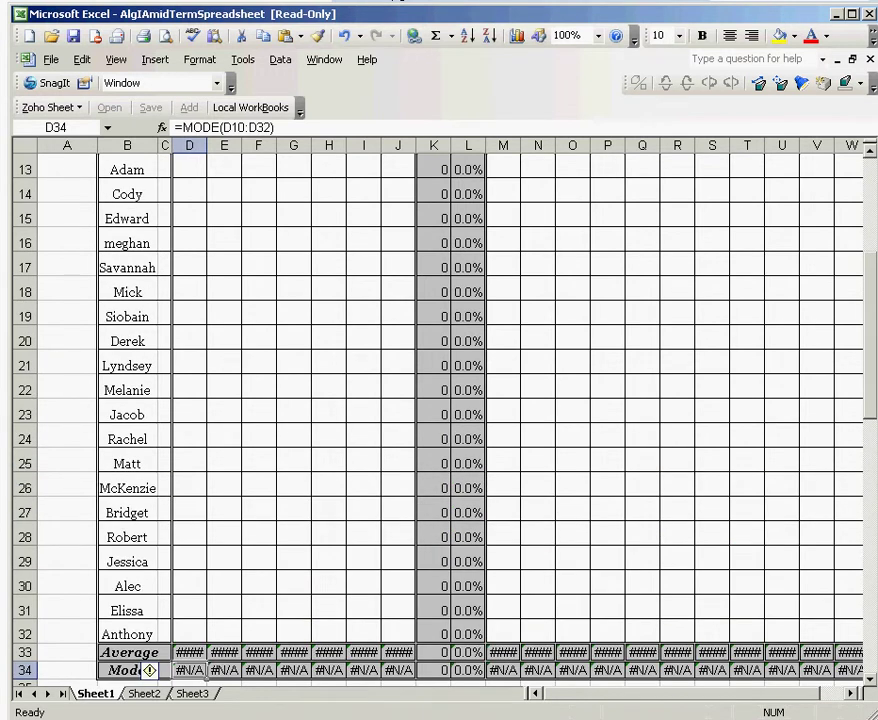
pyautogui.click(190, 652)
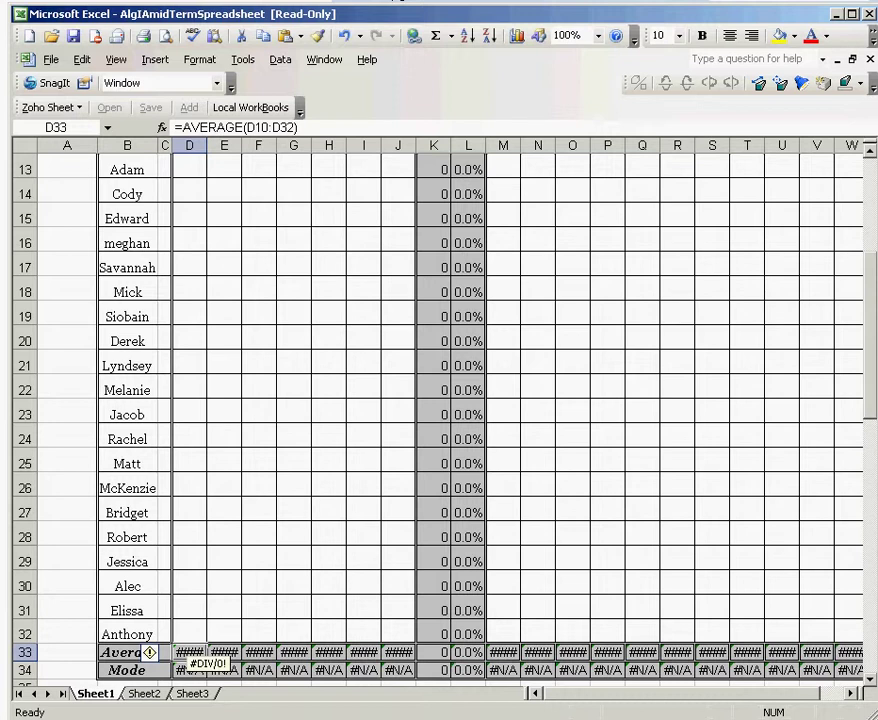
pyautogui.press('Down')
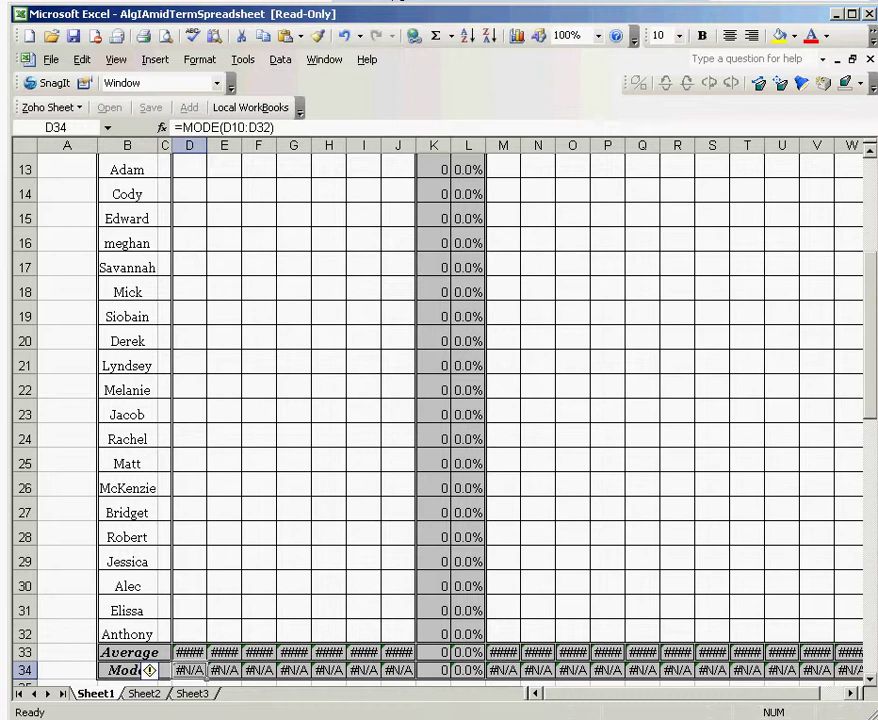
pyautogui.scroll(-7, 440, 400)
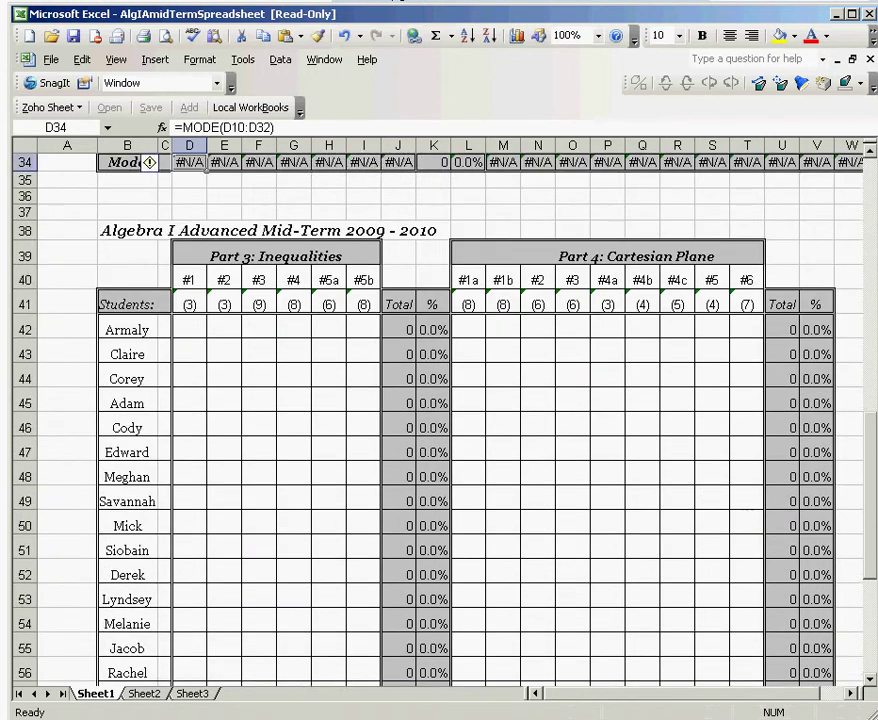
pyautogui.scroll(-2, 440, 400)
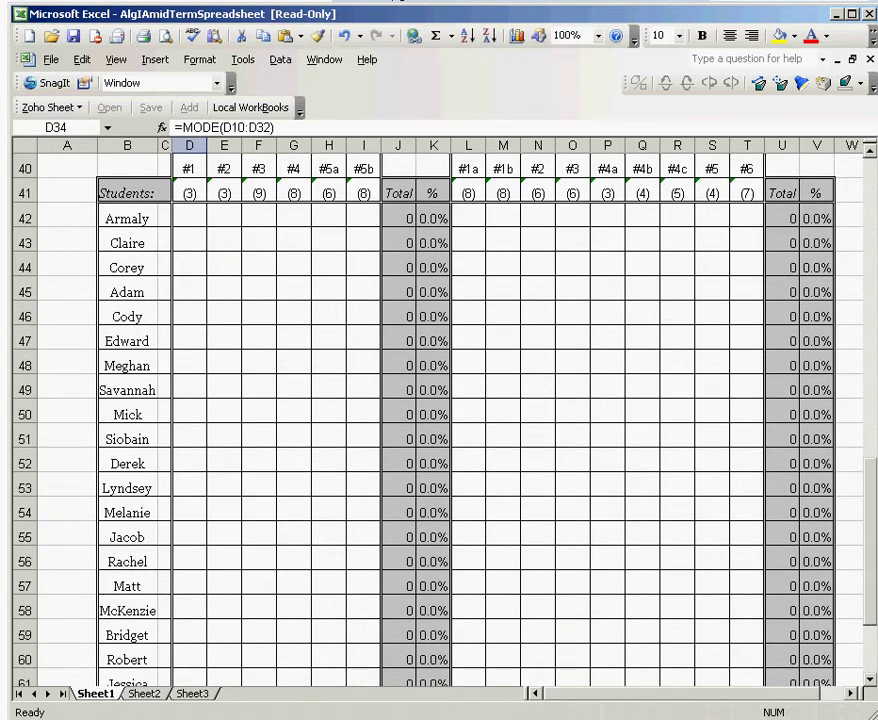
pyautogui.hotkey('ctrl', 'pagedown')
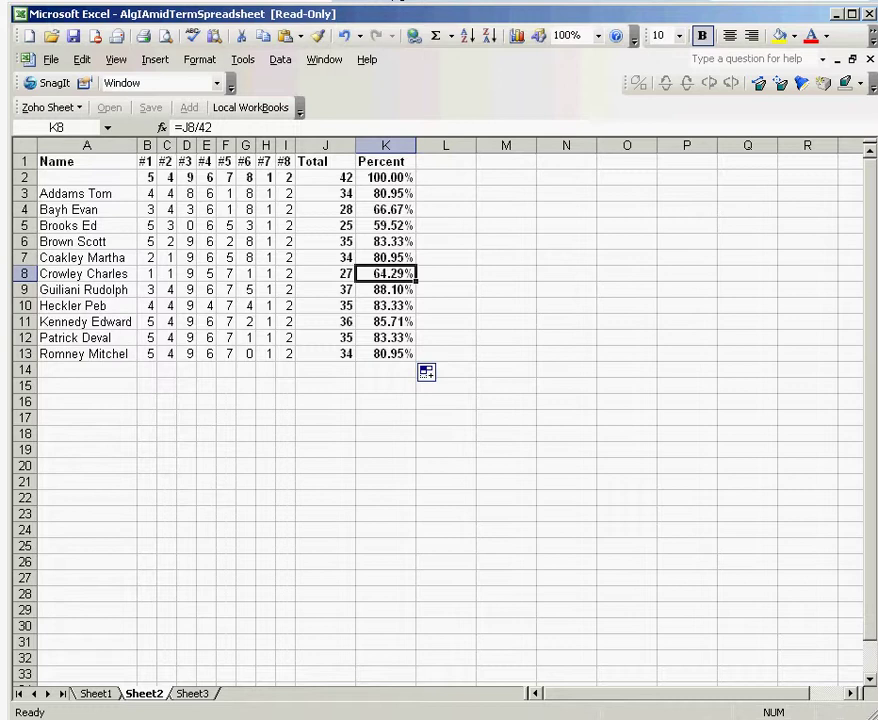
# - Label the summary rows below the scores with Average in A15 and Mode in A16
pyautogui.click(87, 545)
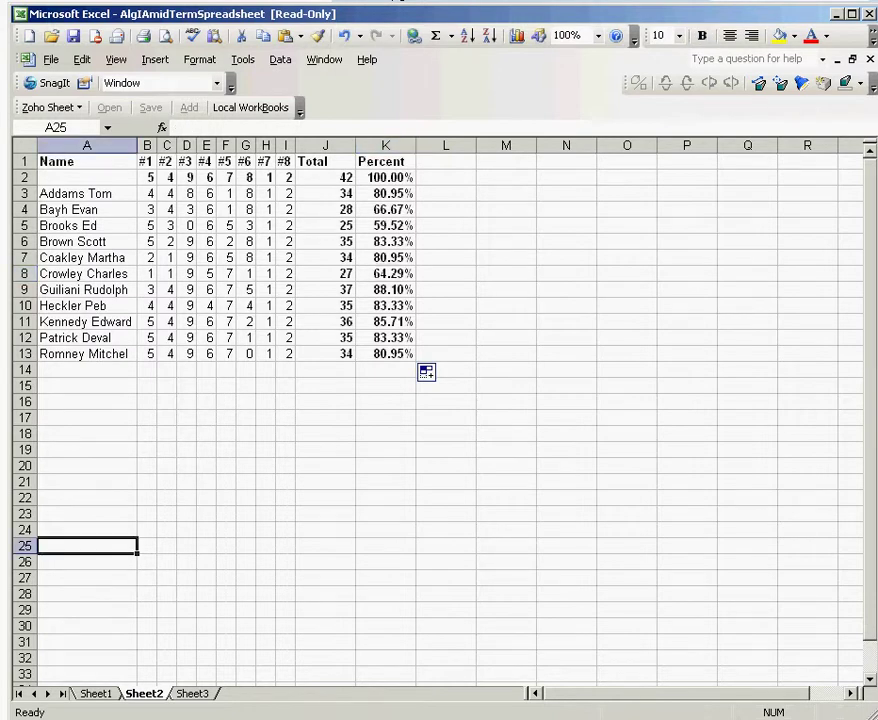
pyautogui.click(87, 370)
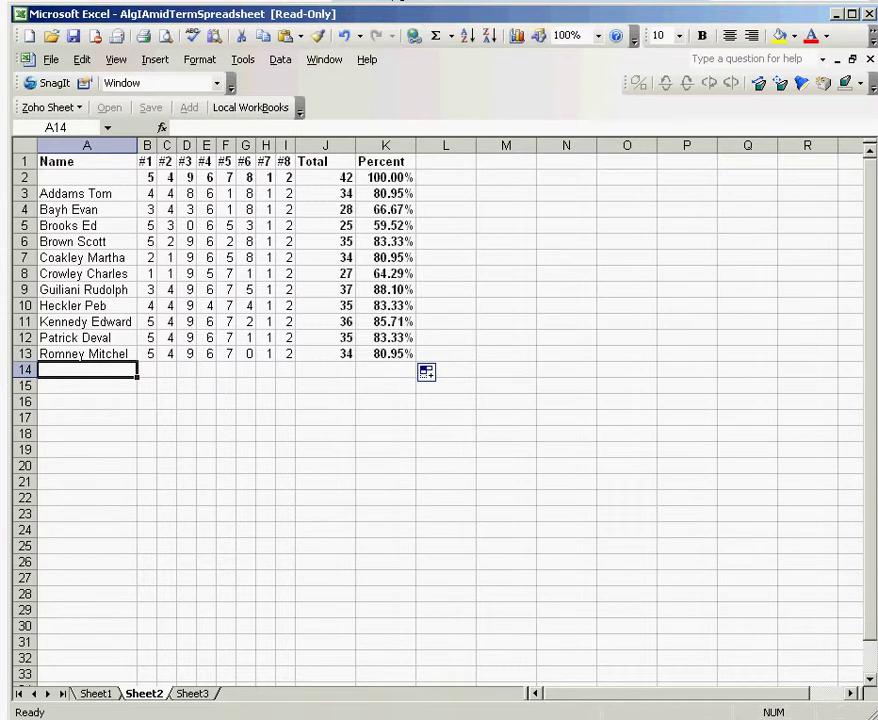
pyautogui.click(87, 386)
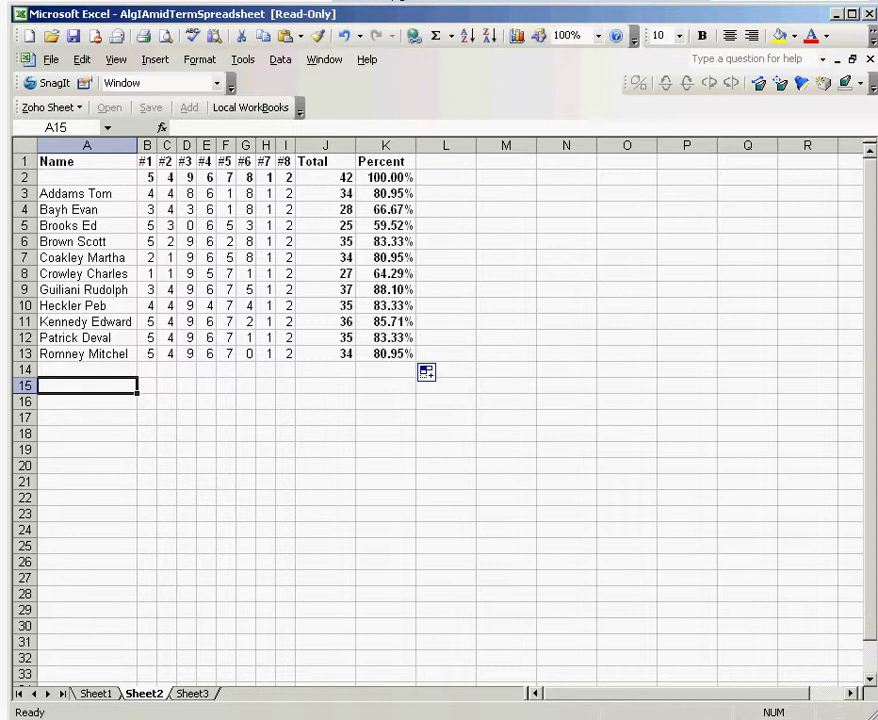
pyautogui.write('Average')
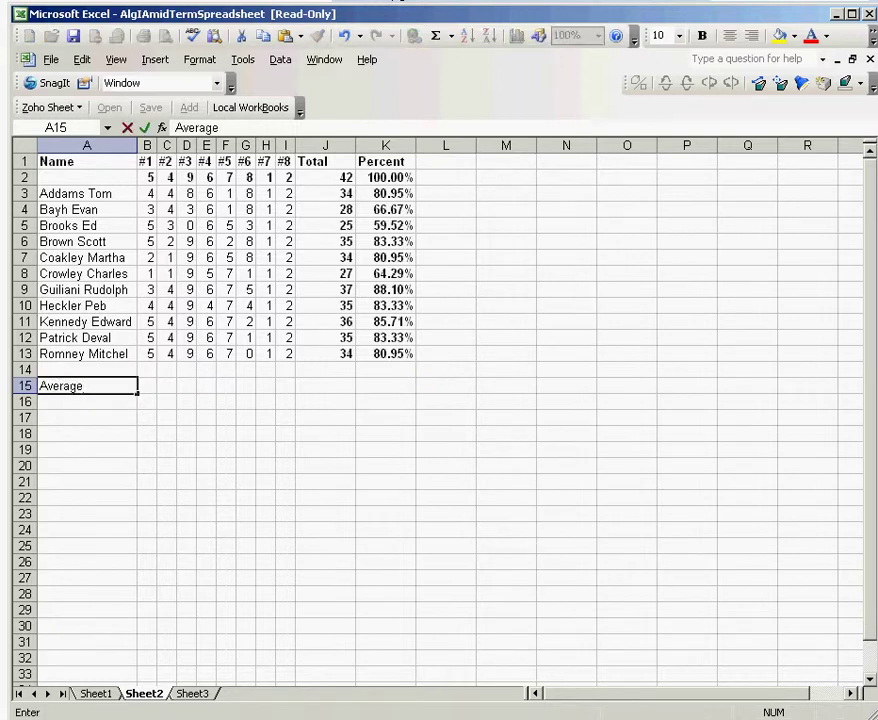
pyautogui.press('Return')
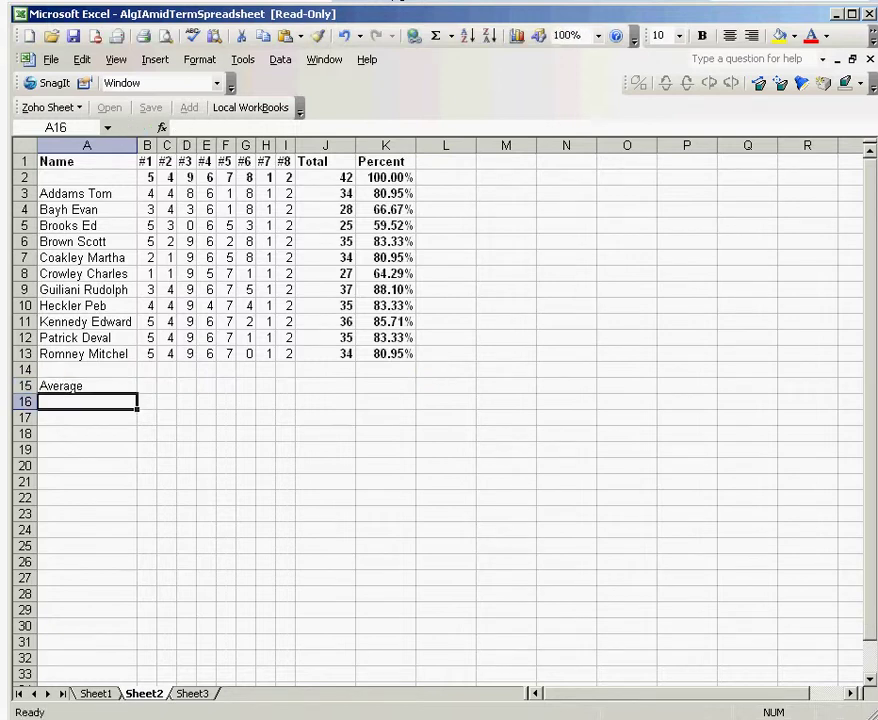
pyautogui.write('Mode')
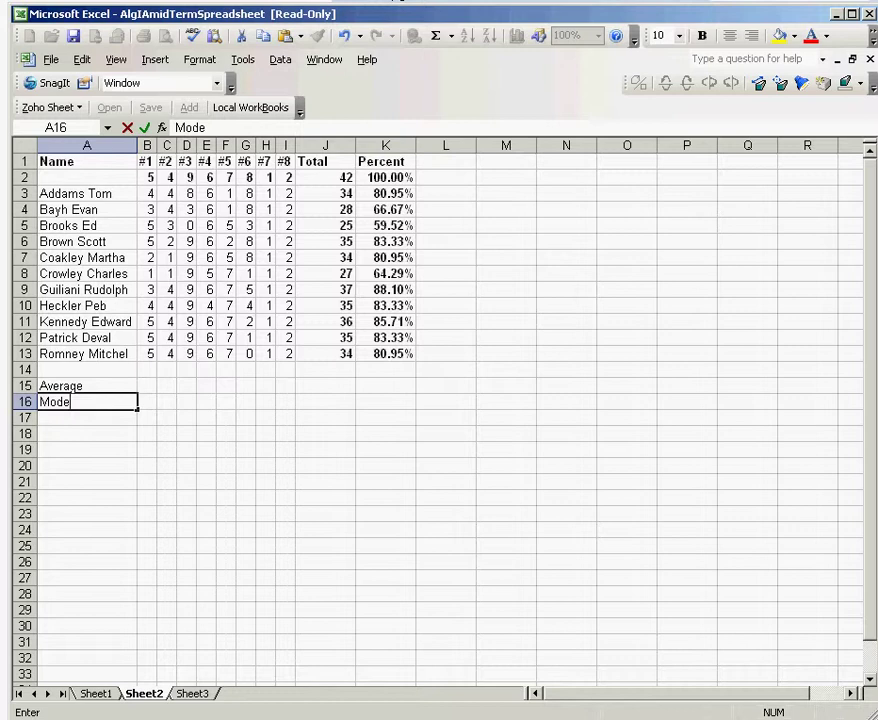
# - Insert an AVERAGE function over B3:B14 in cell B15 and fill it across the row through K15
pyautogui.click(147, 385)
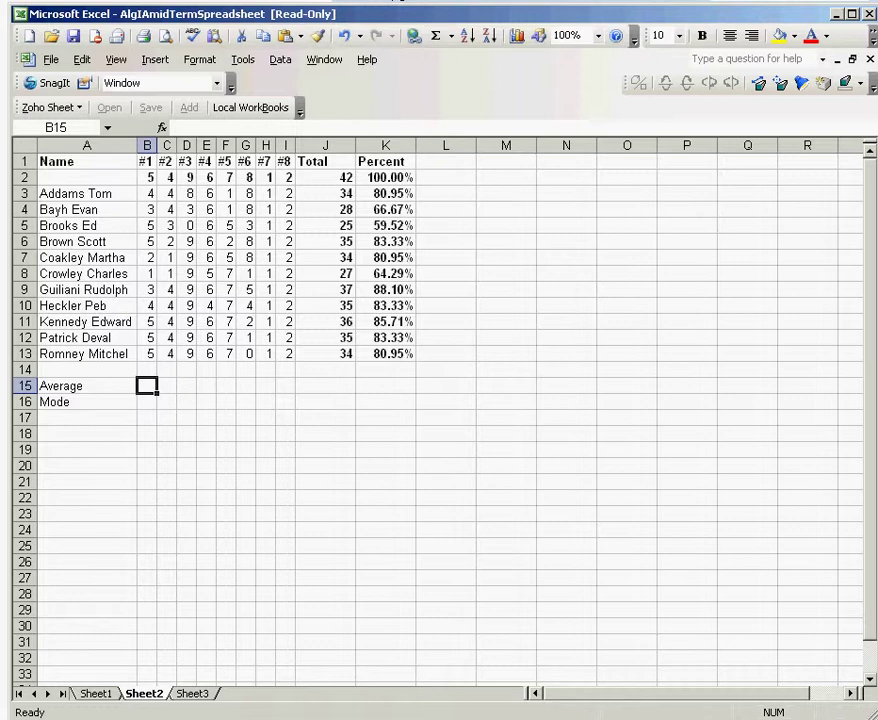
pyautogui.click(155, 59)
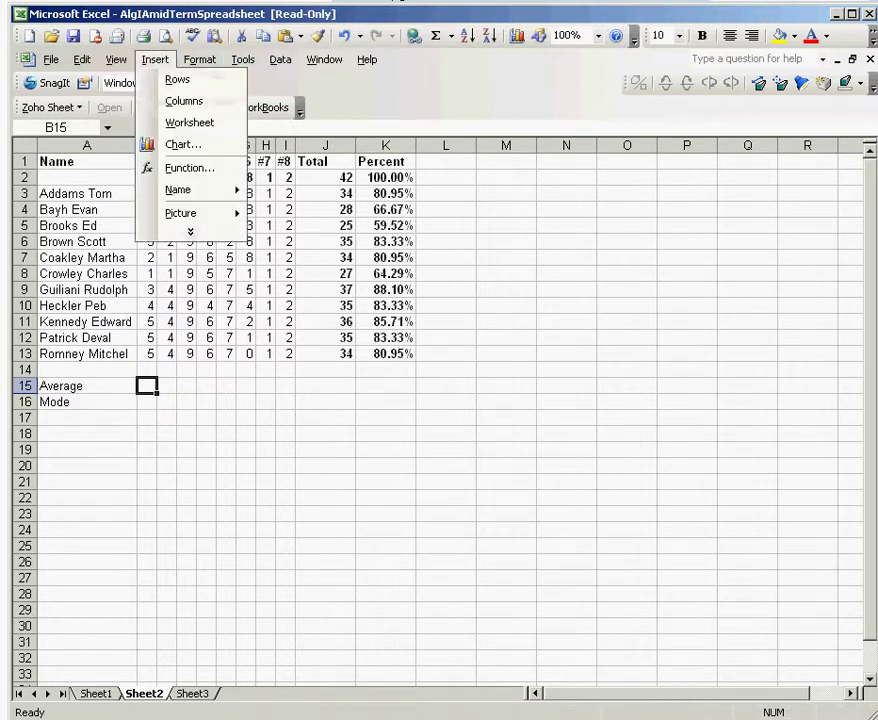
pyautogui.click(189, 168)
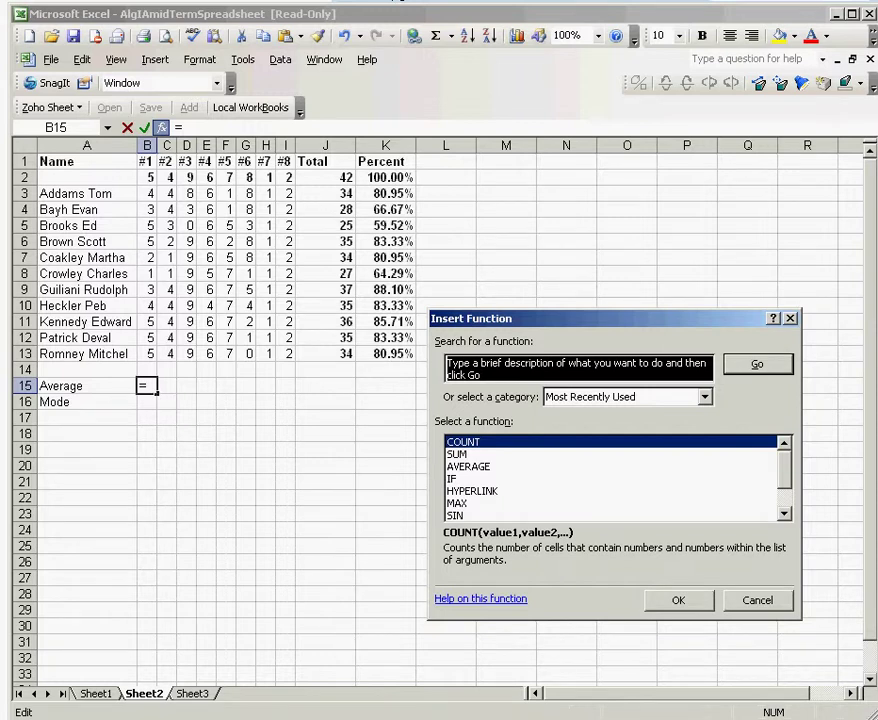
pyautogui.click(468, 466)
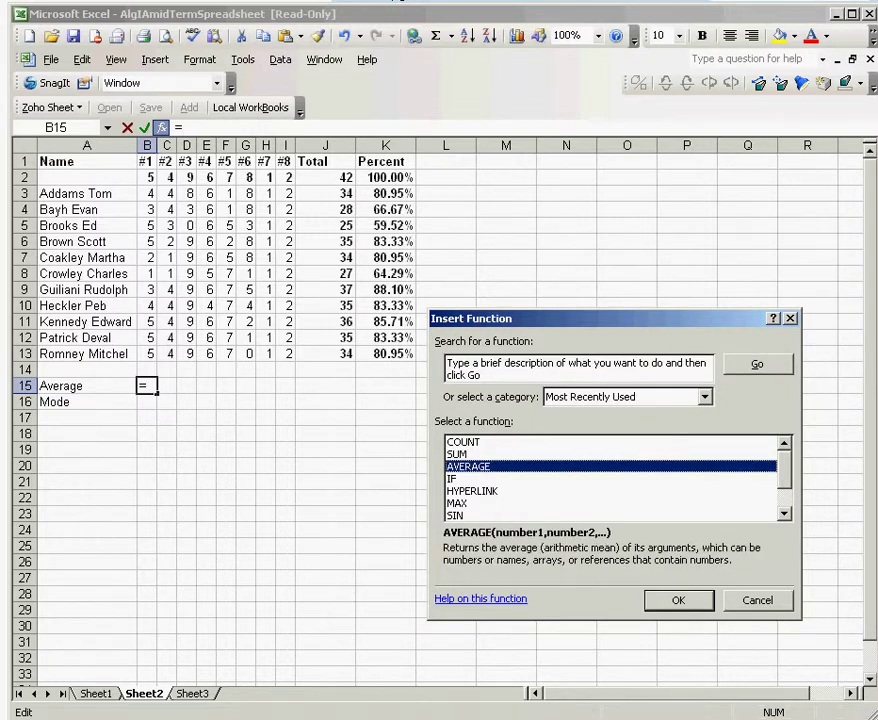
pyautogui.press('Return')
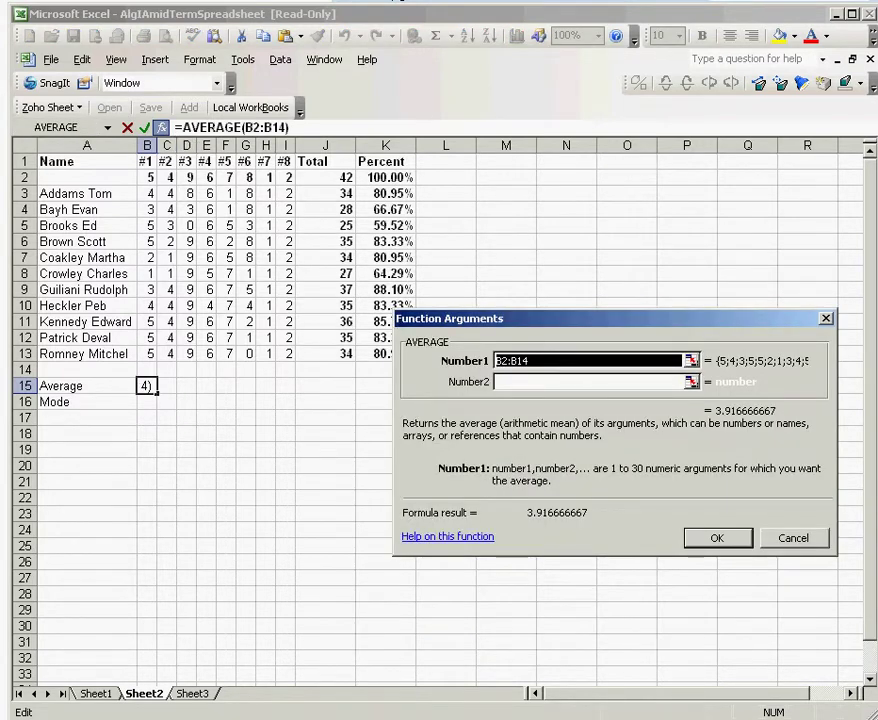
pyautogui.moveTo(146, 193); pyautogui.dragTo(148, 372)
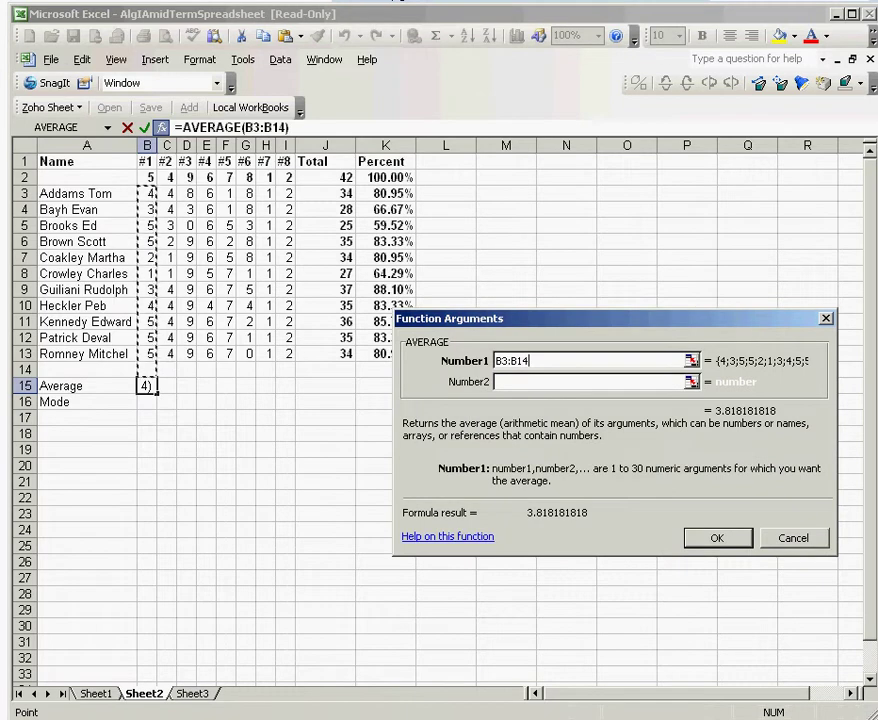
pyautogui.press('Return')
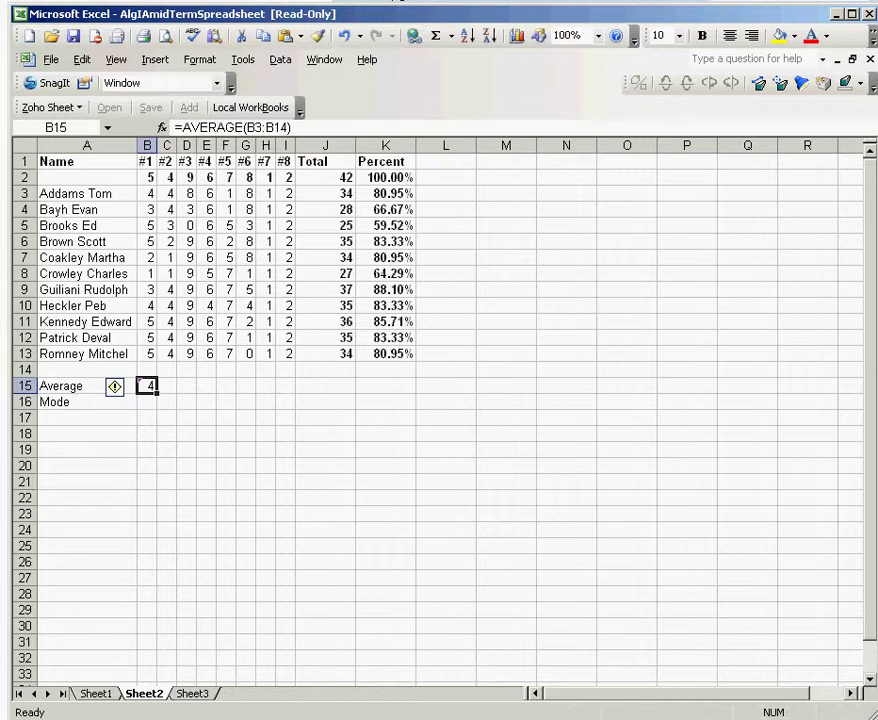
pyautogui.moveTo(157, 392); pyautogui.dragTo(410, 388)
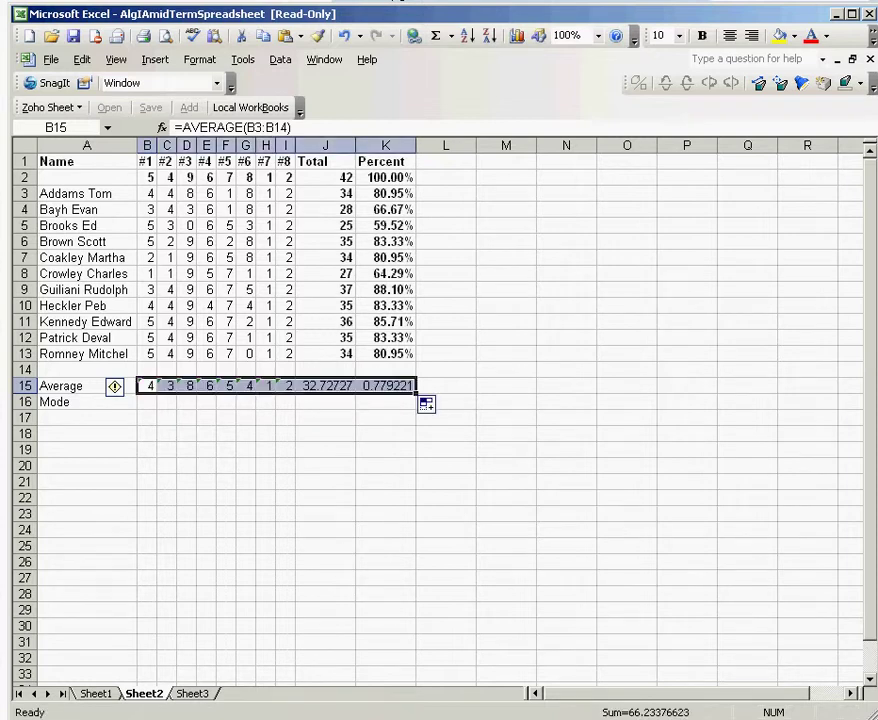
# - Format the entire Total column as Number with 0 decimal places
pyautogui.doubleClick(355, 145)
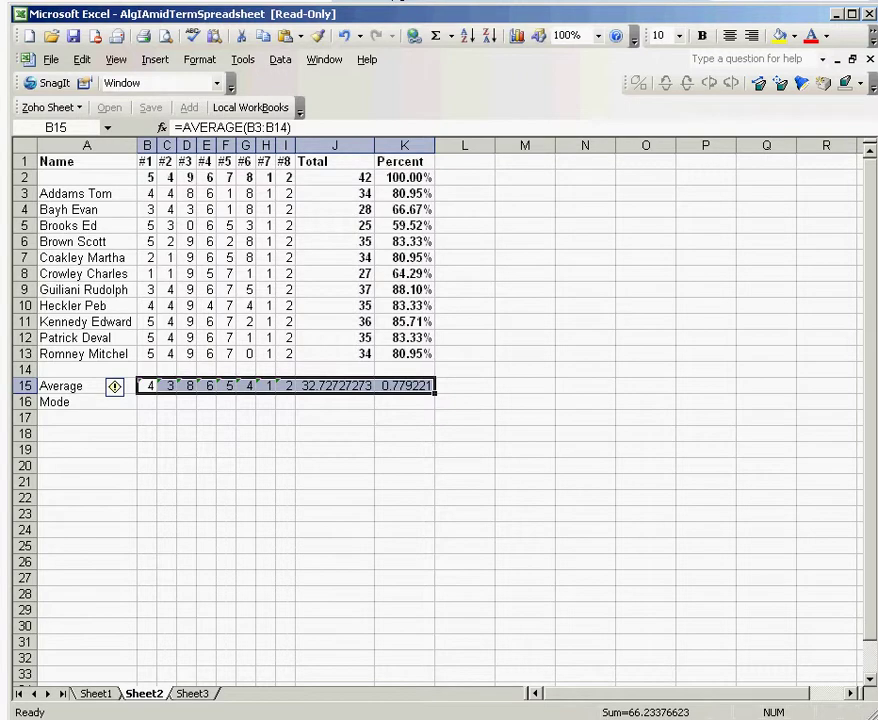
pyautogui.click(335, 385)
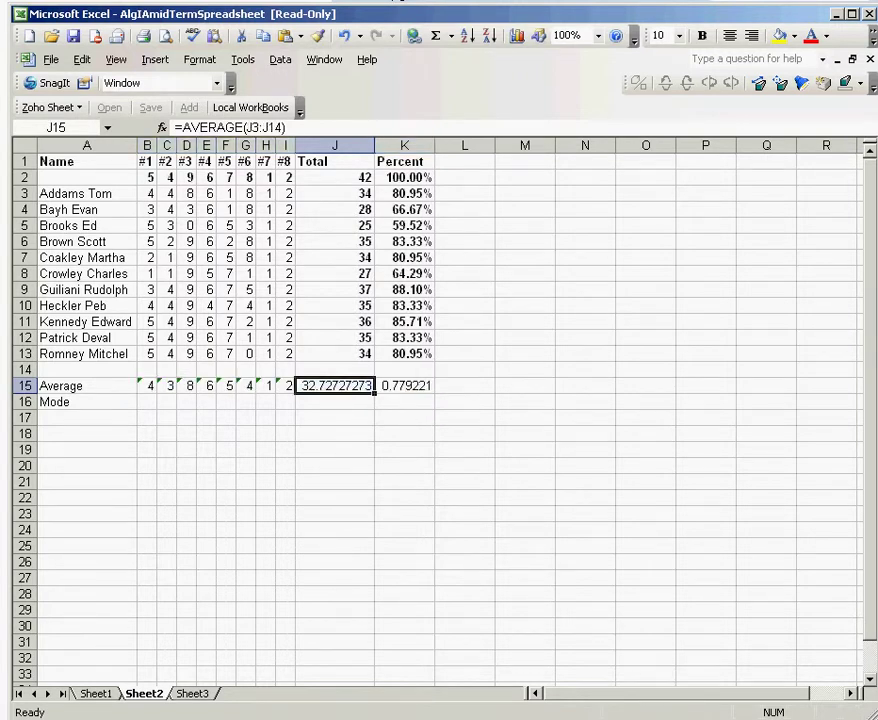
pyautogui.click(335, 145)
pyautogui.rightClick(328, 150)
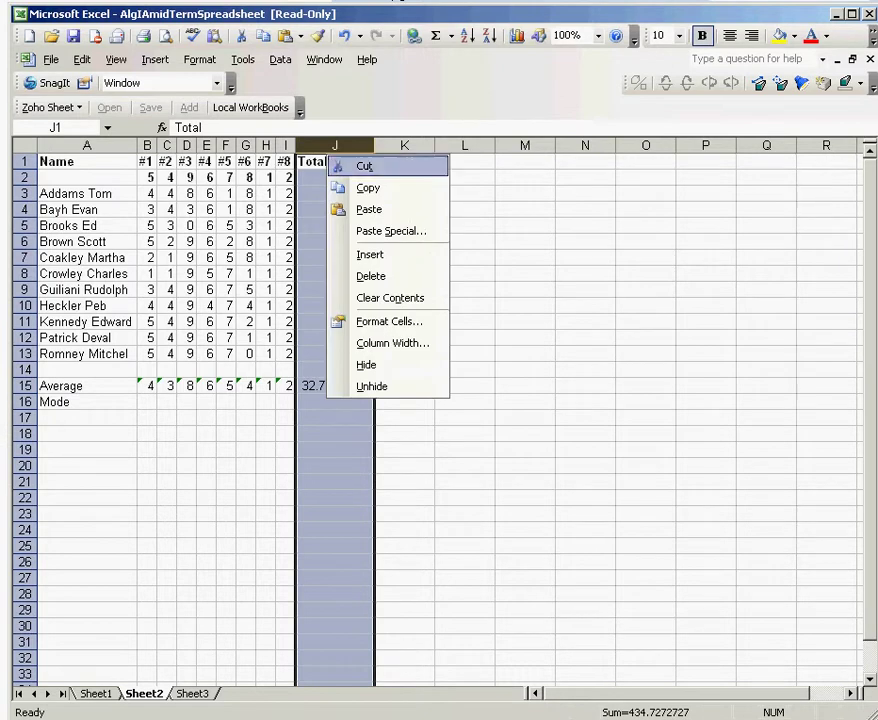
pyautogui.press('Down')
pyautogui.press('Down')
pyautogui.press('Down')
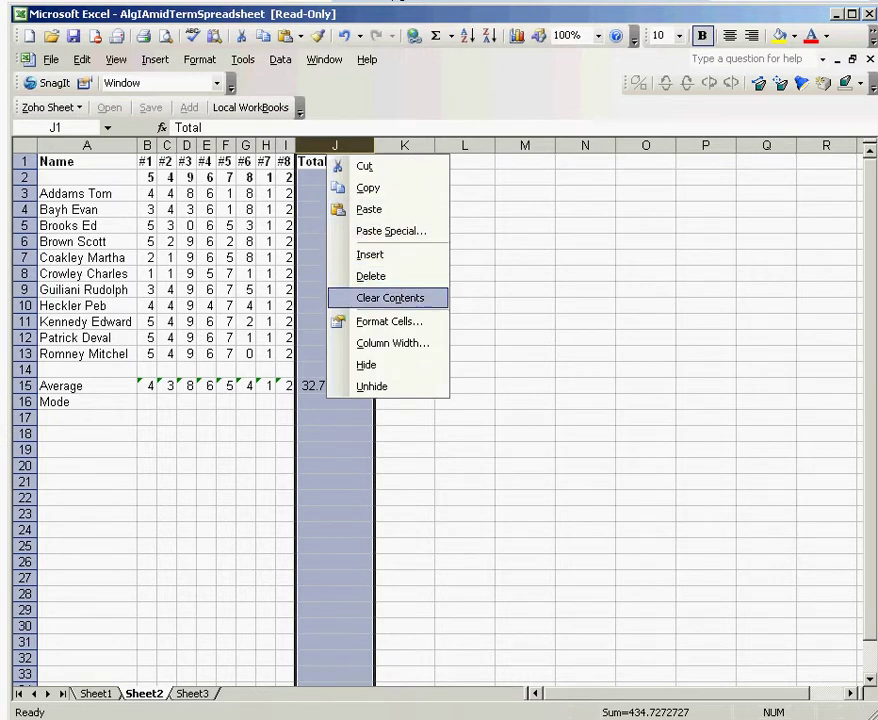
pyautogui.press('Return')
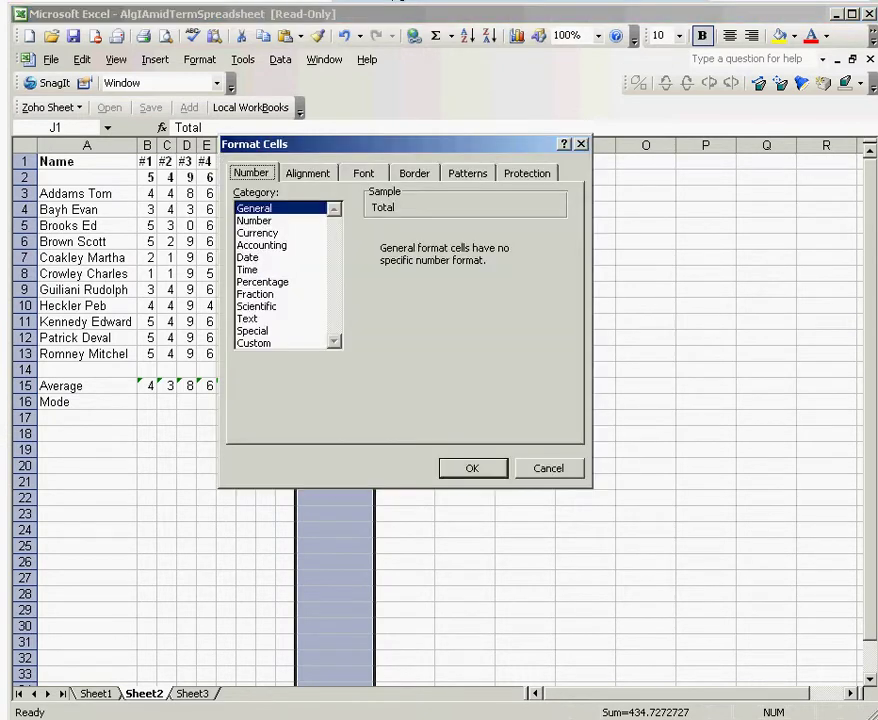
pyautogui.click(254, 220)
pyautogui.press('Tab')
pyautogui.press('Down')
pyautogui.press('Down')
pyautogui.press('Return')
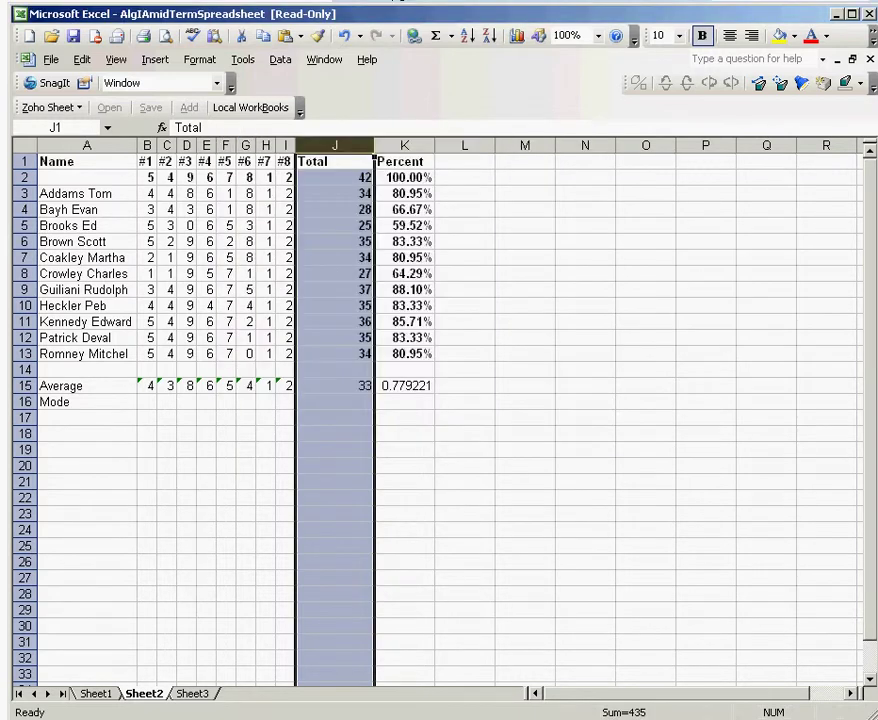
# - Autofit the width of the Total column to its contents
pyautogui.hotkey('alt', 'o')
pyautogui.press('c')
pyautogui.press('a')
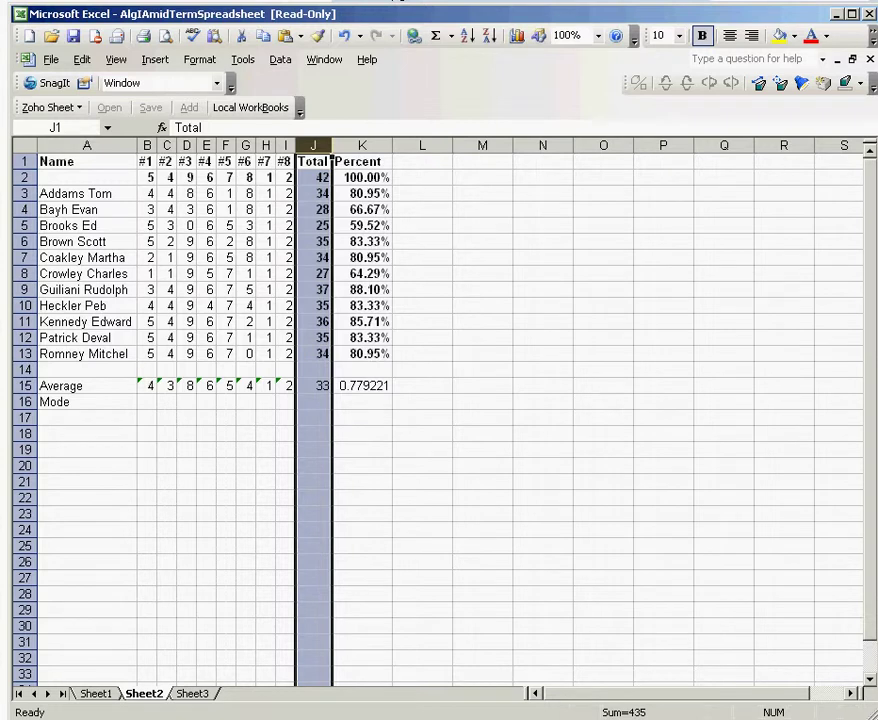
# - Format the entire Percent column as Percentage with 0 decimal places and narrow it to fit its heading
pyautogui.click(362, 146)
pyautogui.rightClick(362, 146)
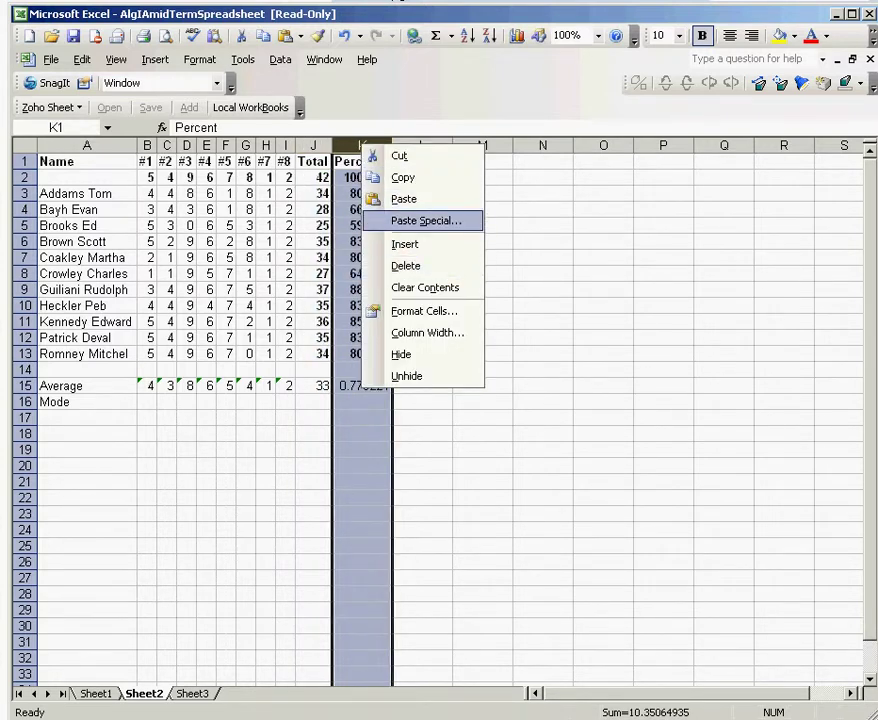
pyautogui.click(425, 311)
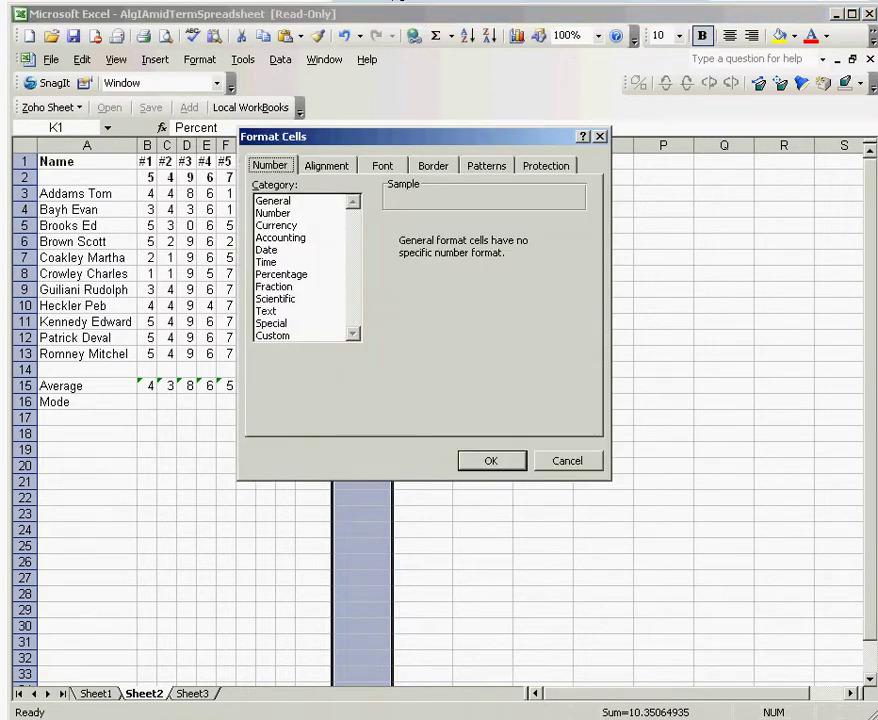
pyautogui.click(281, 274)
pyautogui.press('Tab')
pyautogui.press('Down')
pyautogui.press('Down')
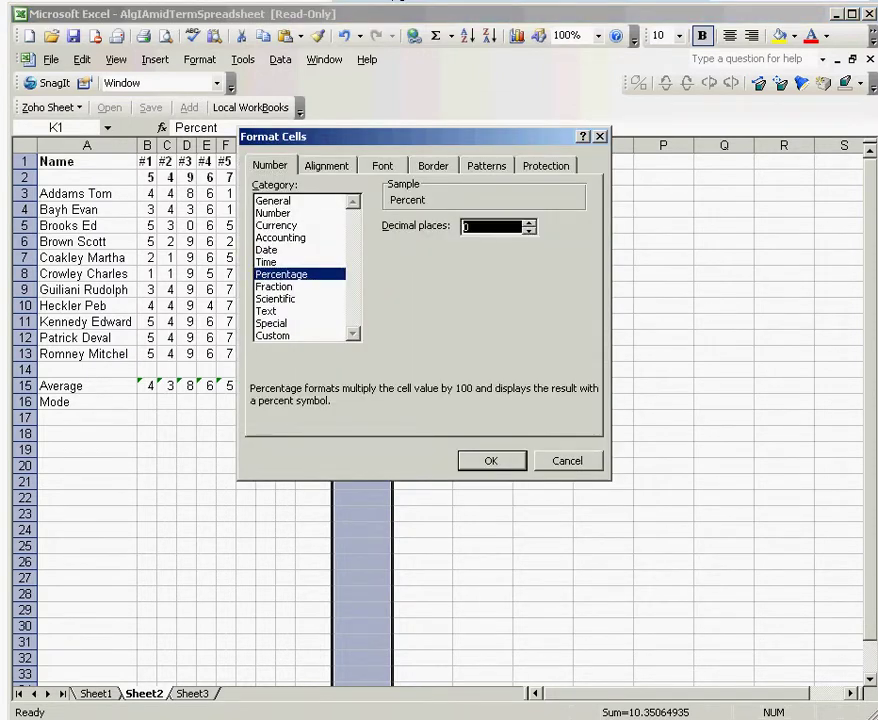
pyautogui.press('Return')
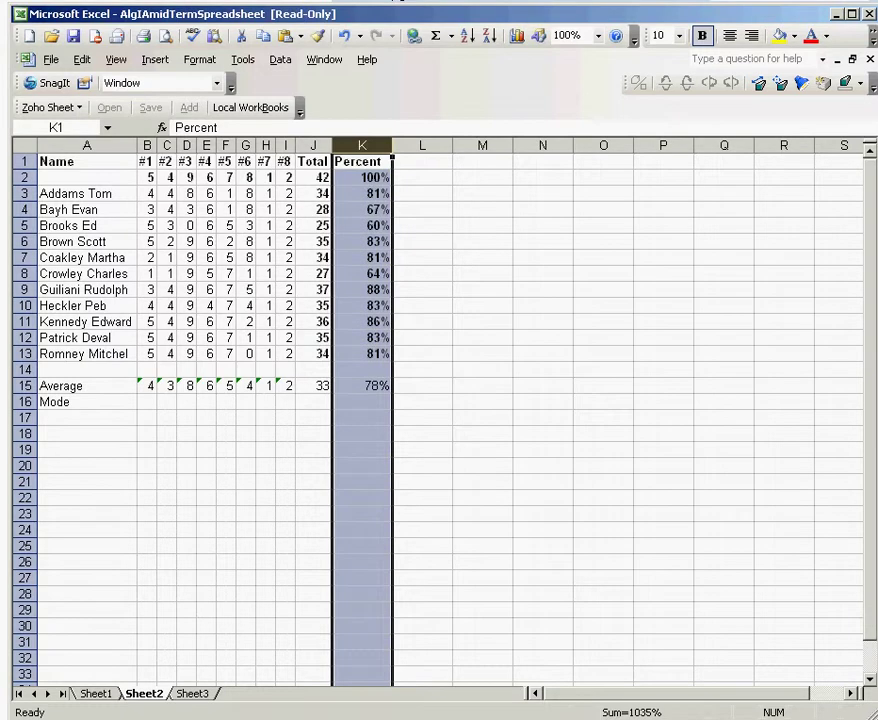
pyautogui.moveTo(393, 146); pyautogui.dragTo(385, 146)
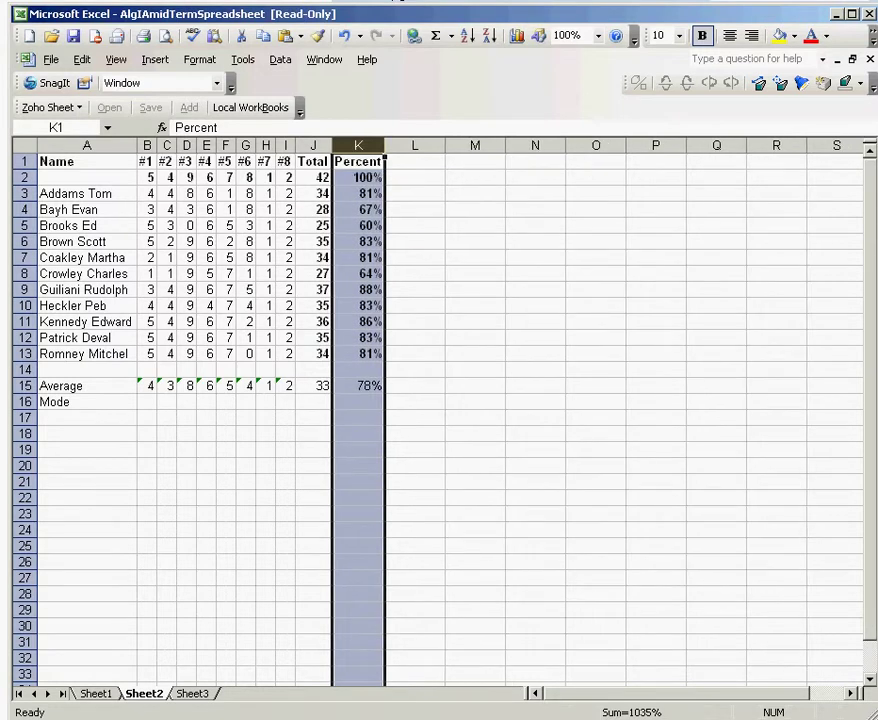
pyautogui.click(166, 481)
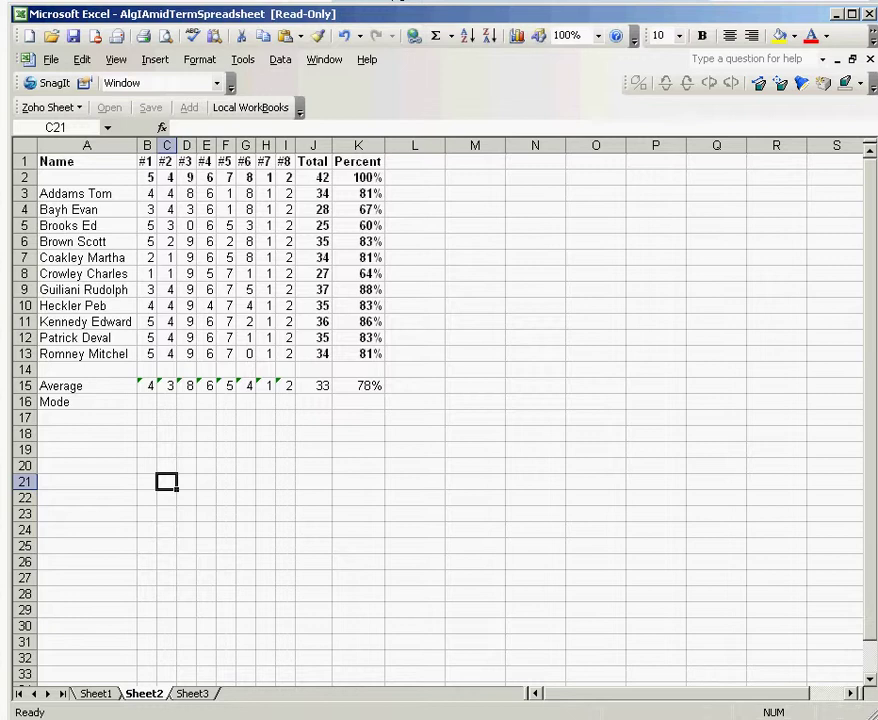
# - Search for the mode function and insert MODE over B3:B13 in cell B16
pyautogui.click(147, 402)
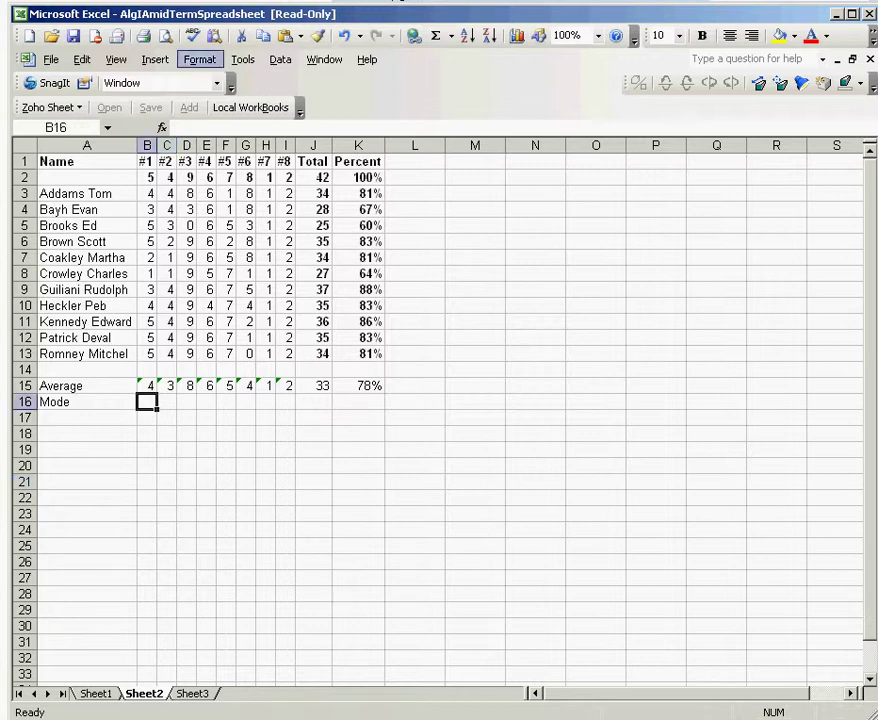
pyautogui.click(155, 59)
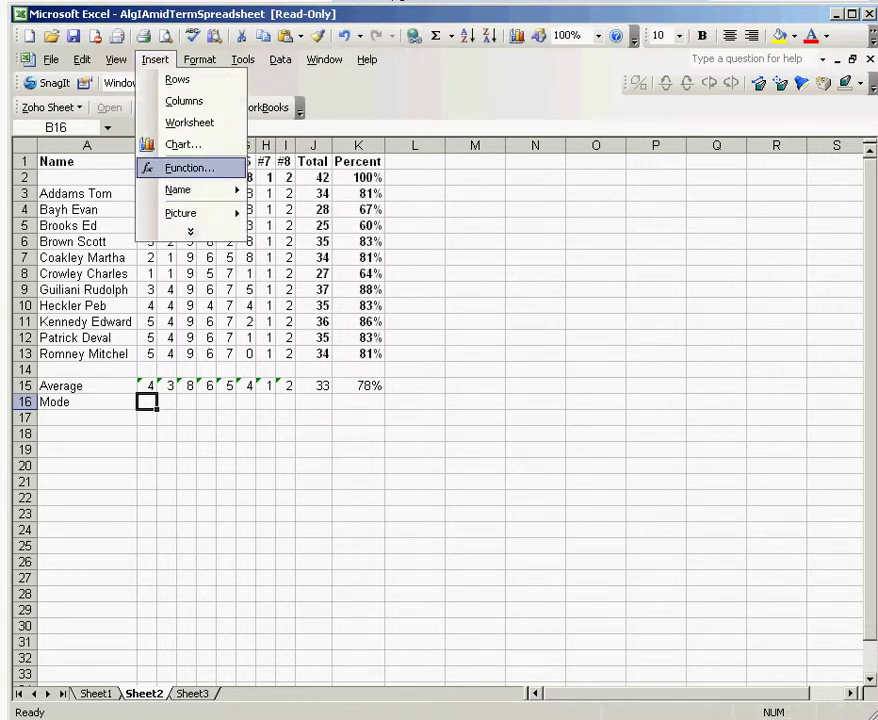
pyautogui.click(190, 168)
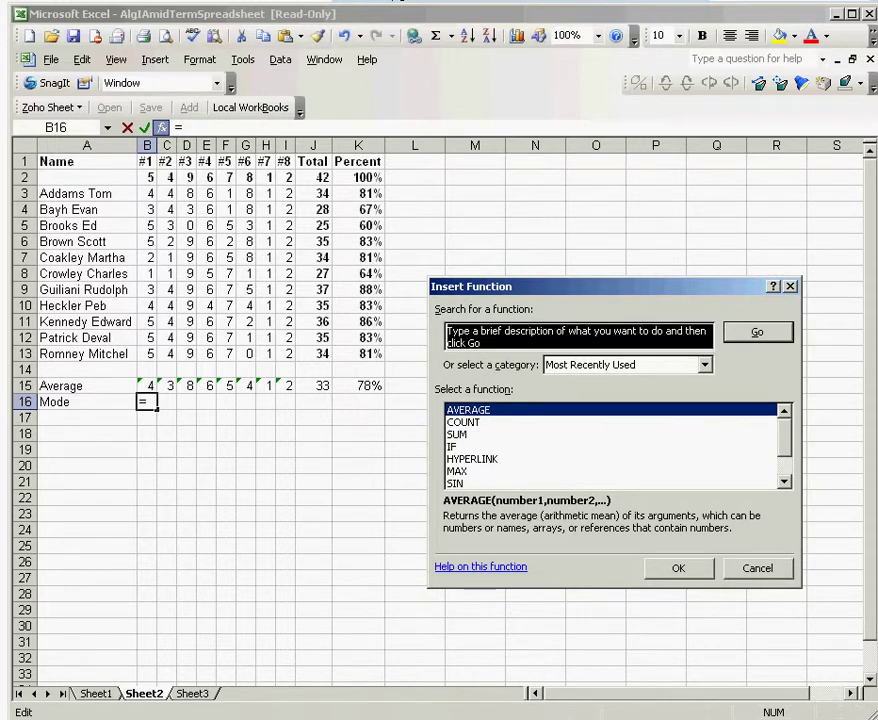
pyautogui.write('mode')
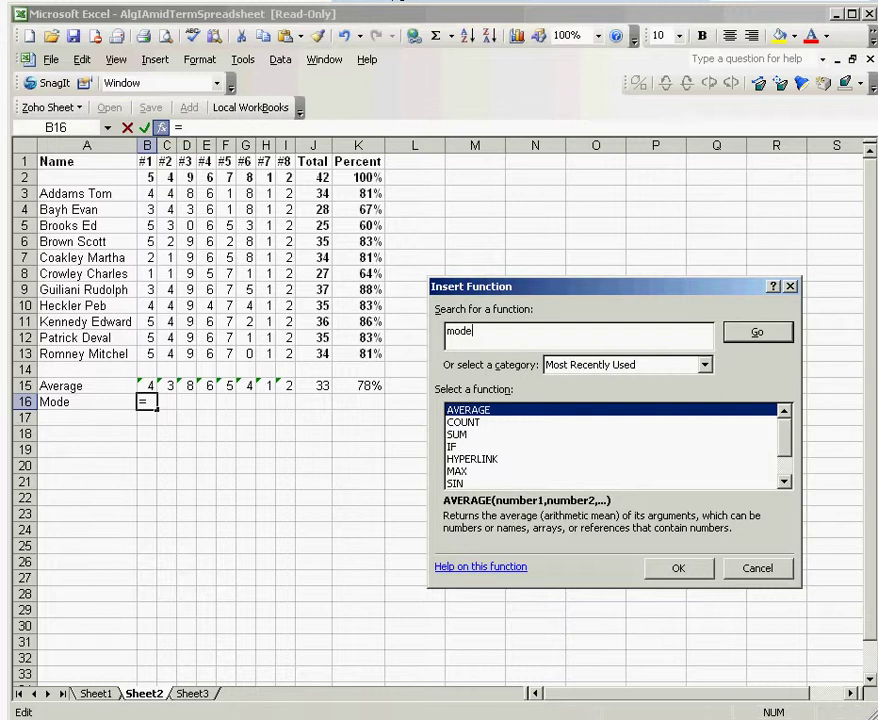
pyautogui.press('Return')
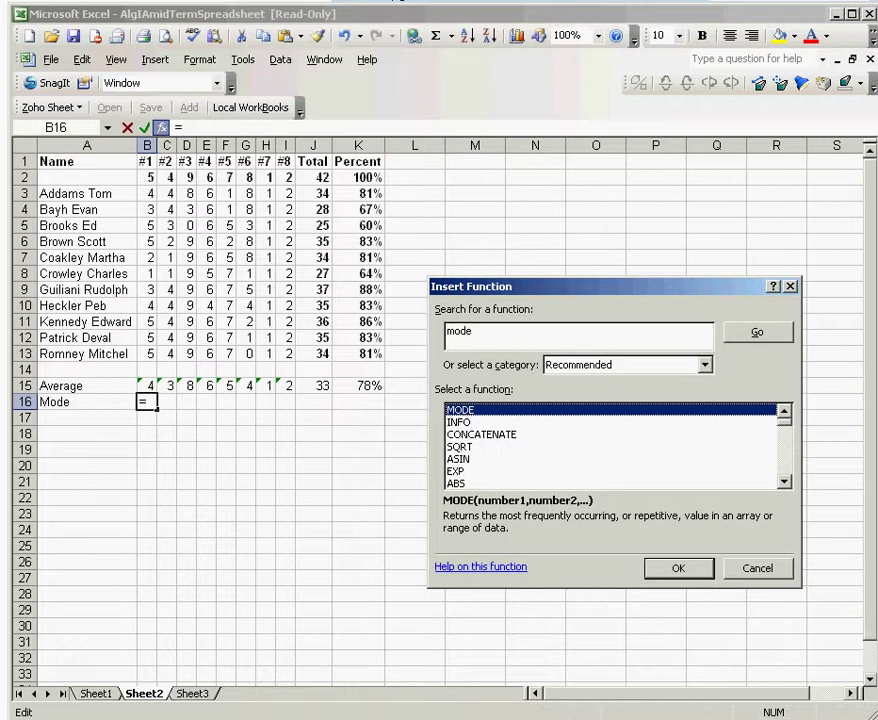
pyautogui.press('Return')
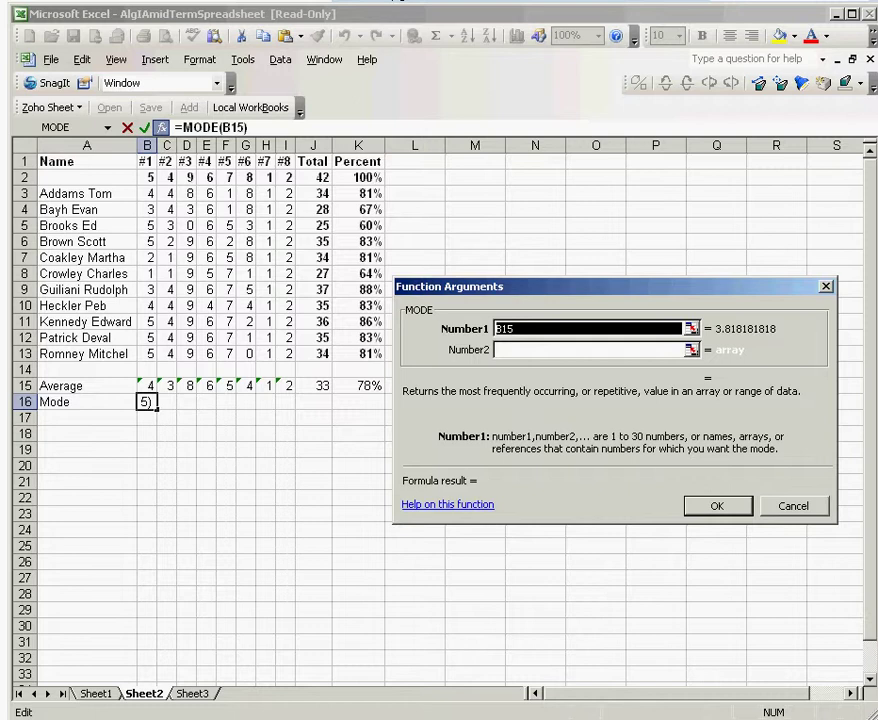
pyautogui.moveTo(146, 191); pyautogui.dragTo(148, 356)
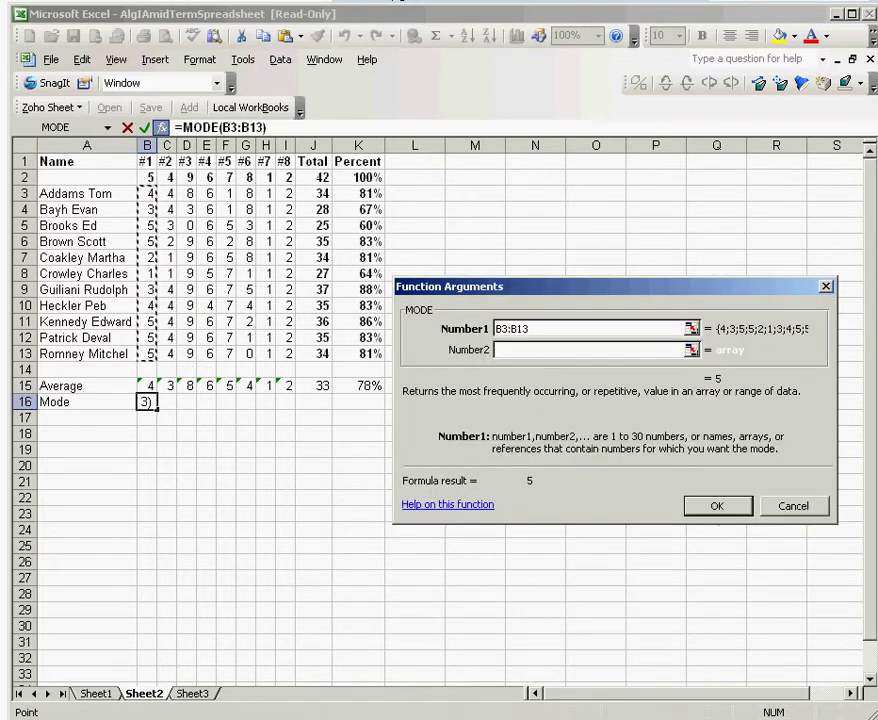
pyautogui.press('Return')
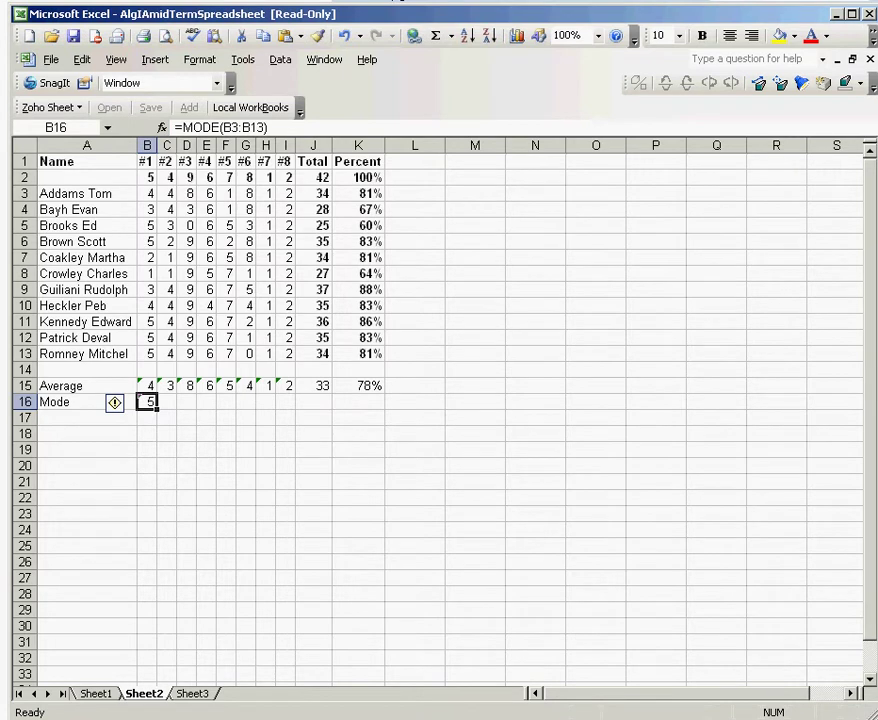
# - Fill the MODE formula from B16 across to I16 for all eight questions
pyautogui.moveTo(157, 409); pyautogui.dragTo(288, 404)
pyautogui.press('Tab')
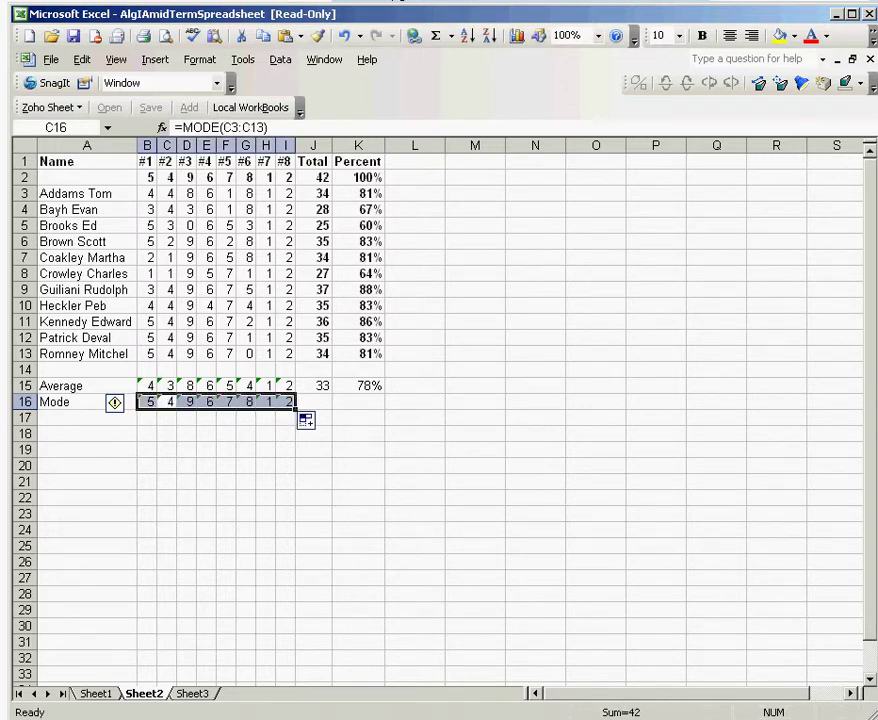
pyautogui.click(414, 626)
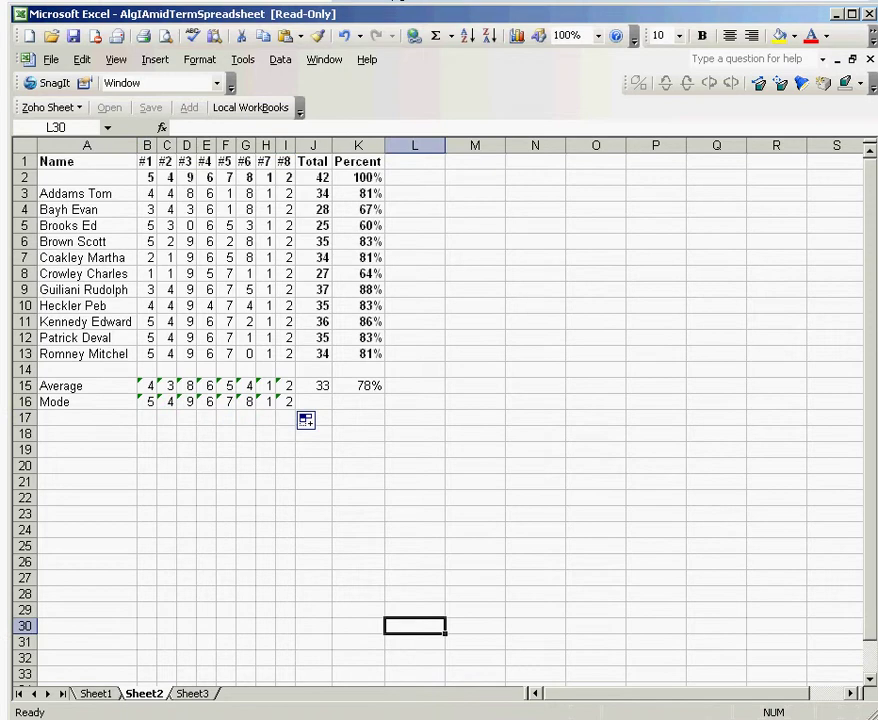